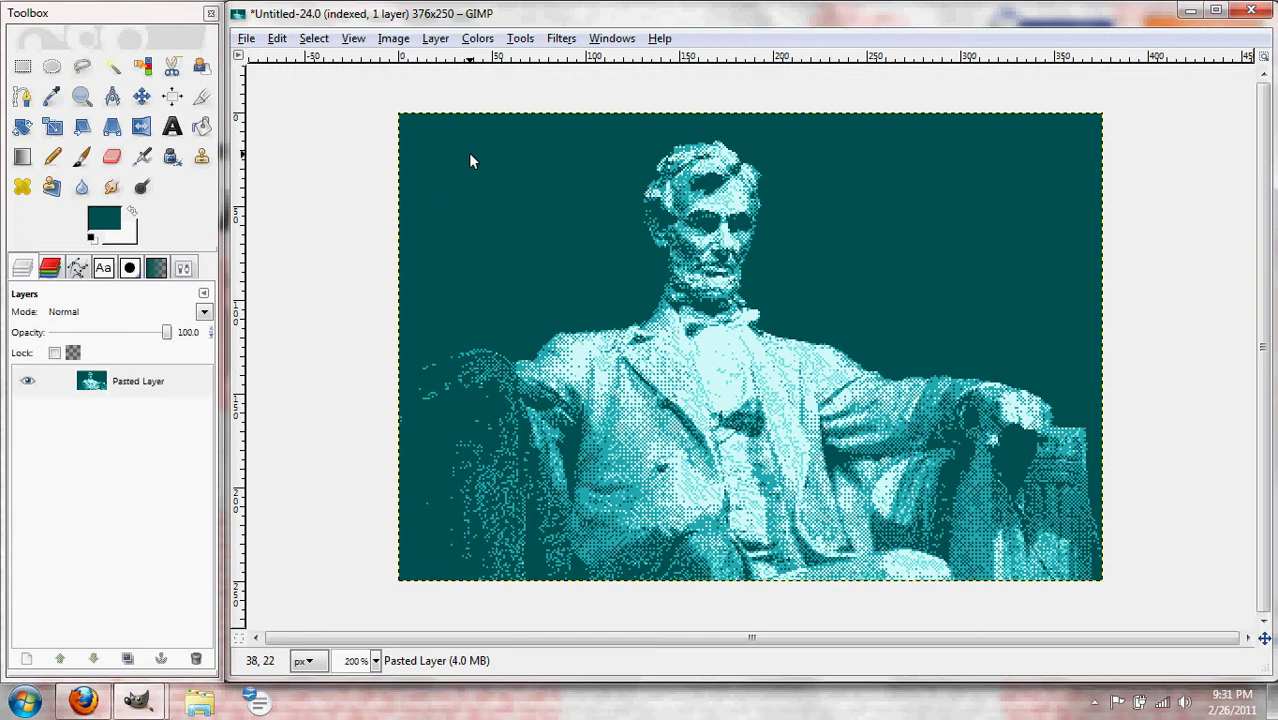
Step: Close the finished teal pixel-art image window, triggering the save-changes prompt
left_click(1251, 10)
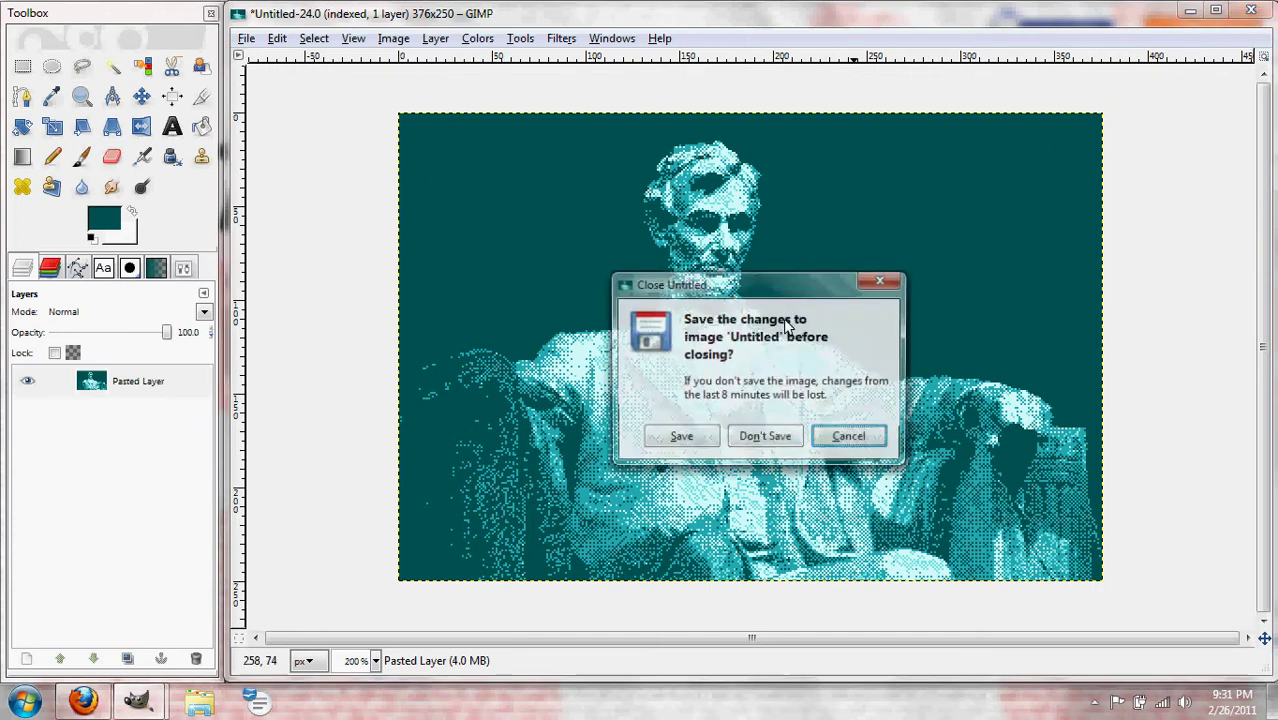
Step: Discard the teal image unsaved and open Convert Image to Indexed Colors for the statue photo
left_click(766, 438)
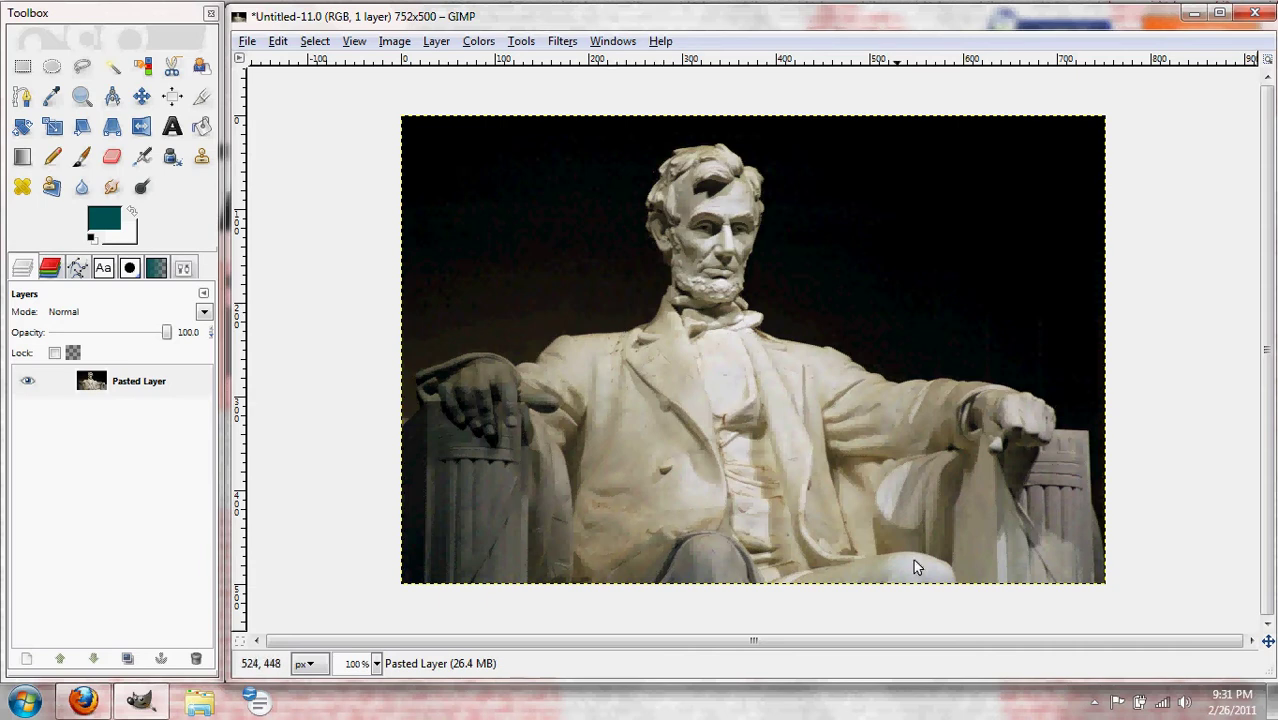
left_click(395, 41)
mouse_move(440, 82)
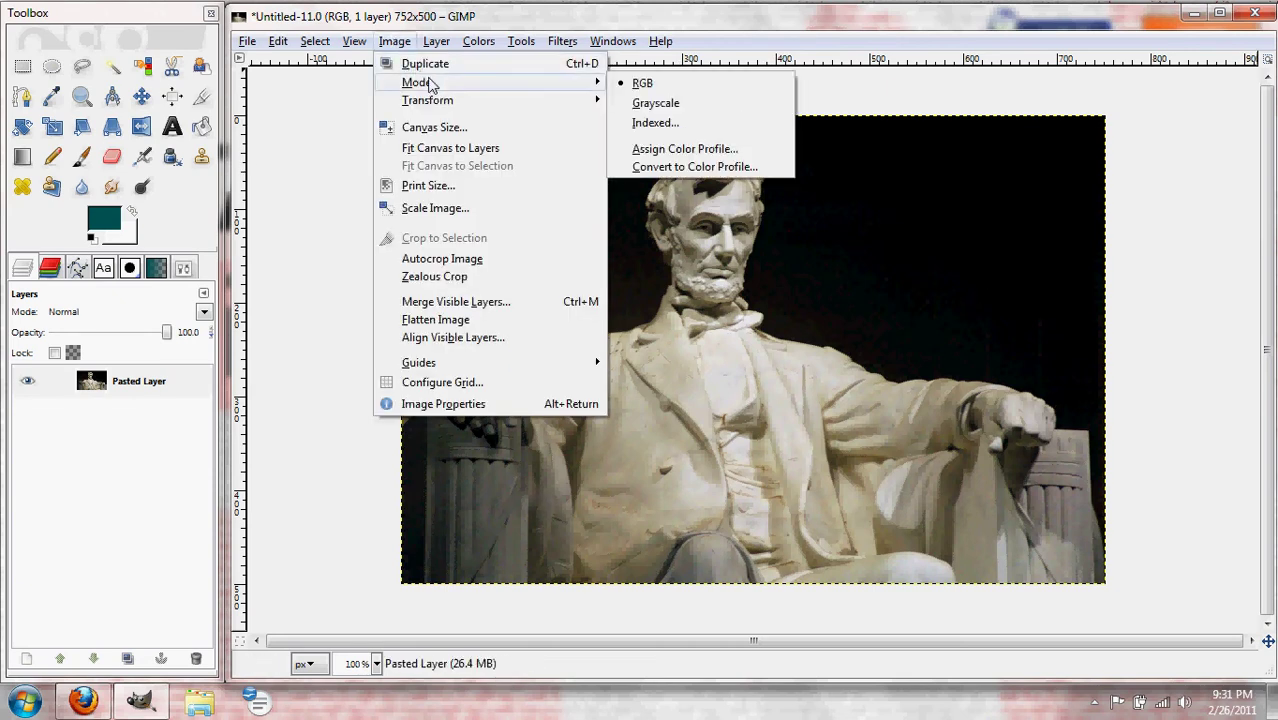
left_click(697, 130)
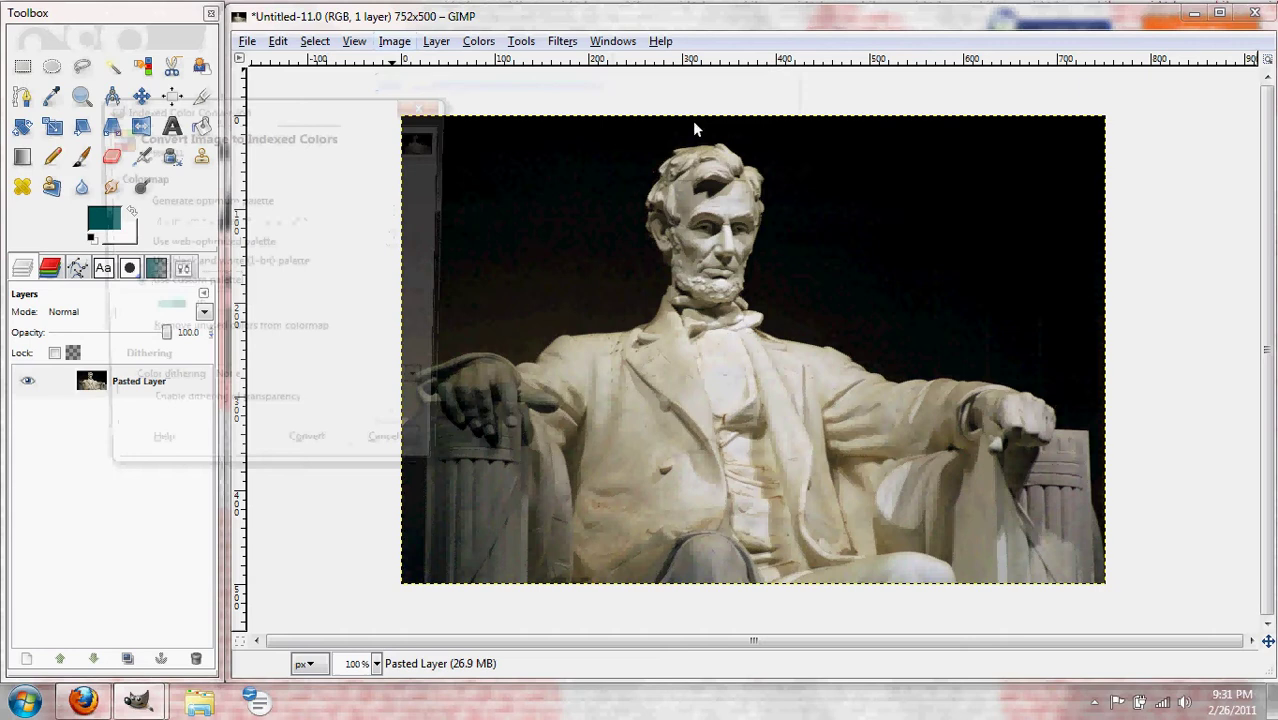
left_click_drag(362, 120, 510, 112)
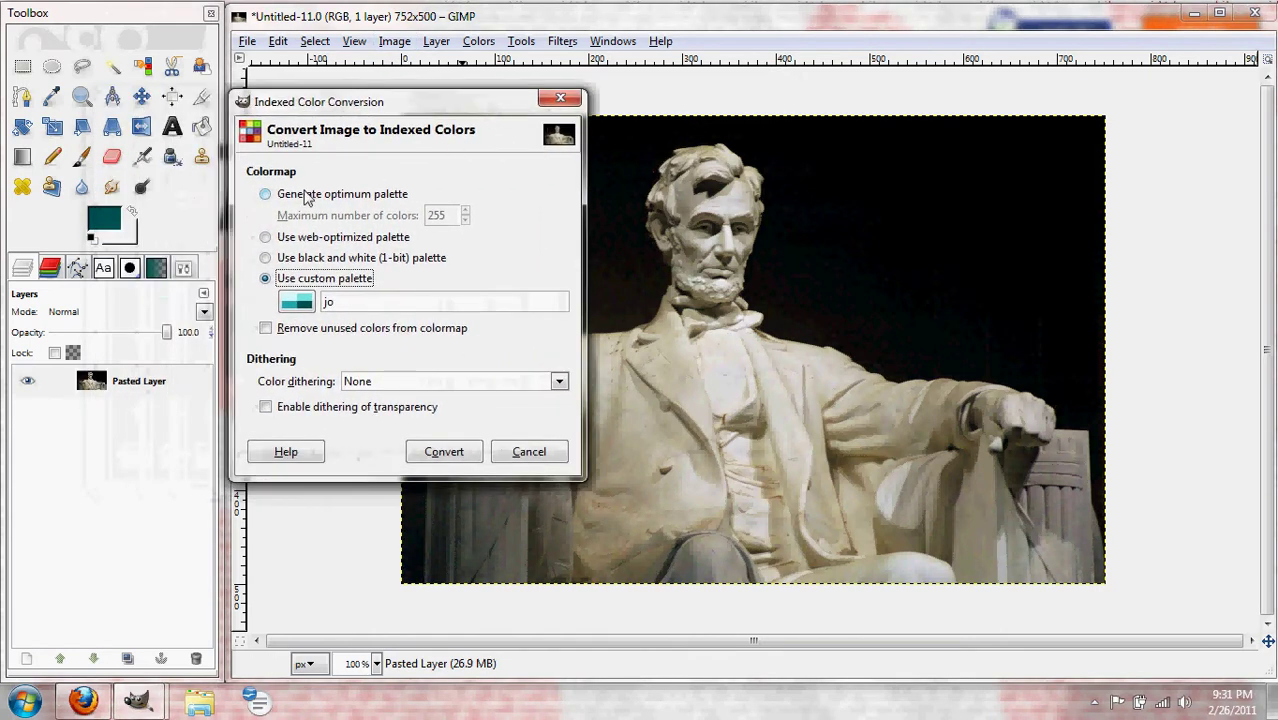
Step: Choose Use custom palette, then create a new empty palette from the Palettes dialog
left_click(266, 195)
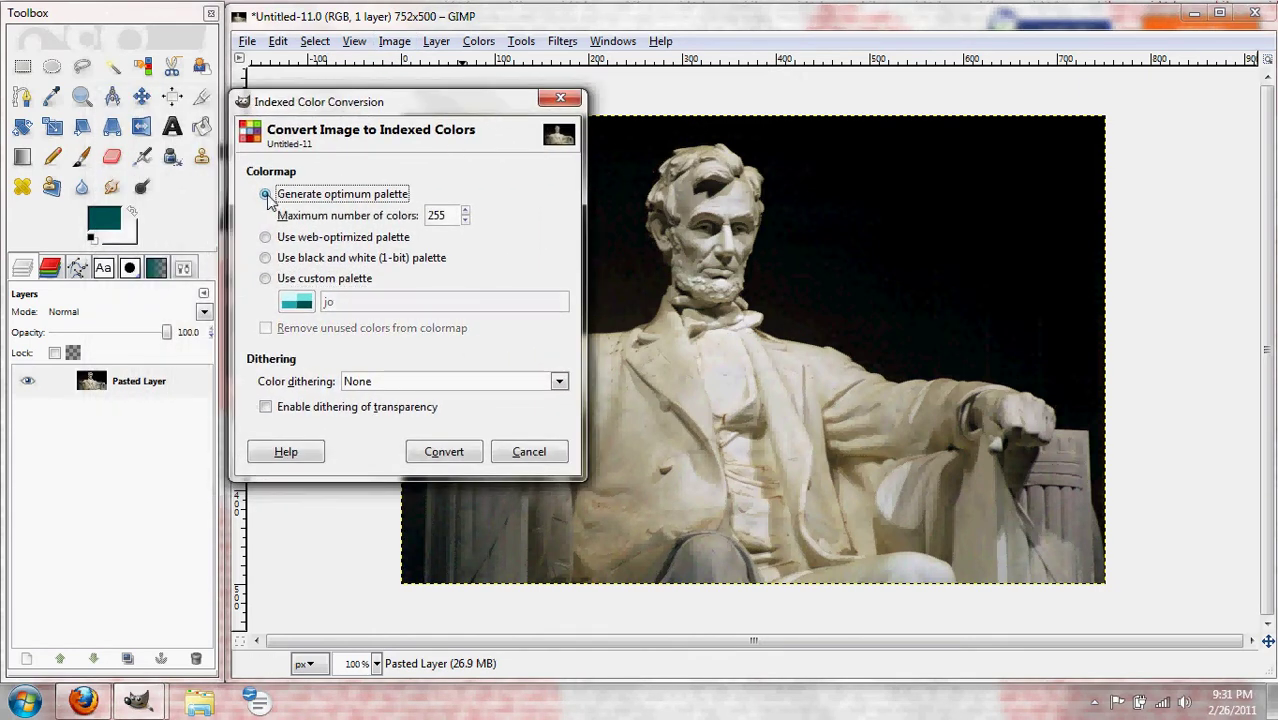
left_click(266, 280)
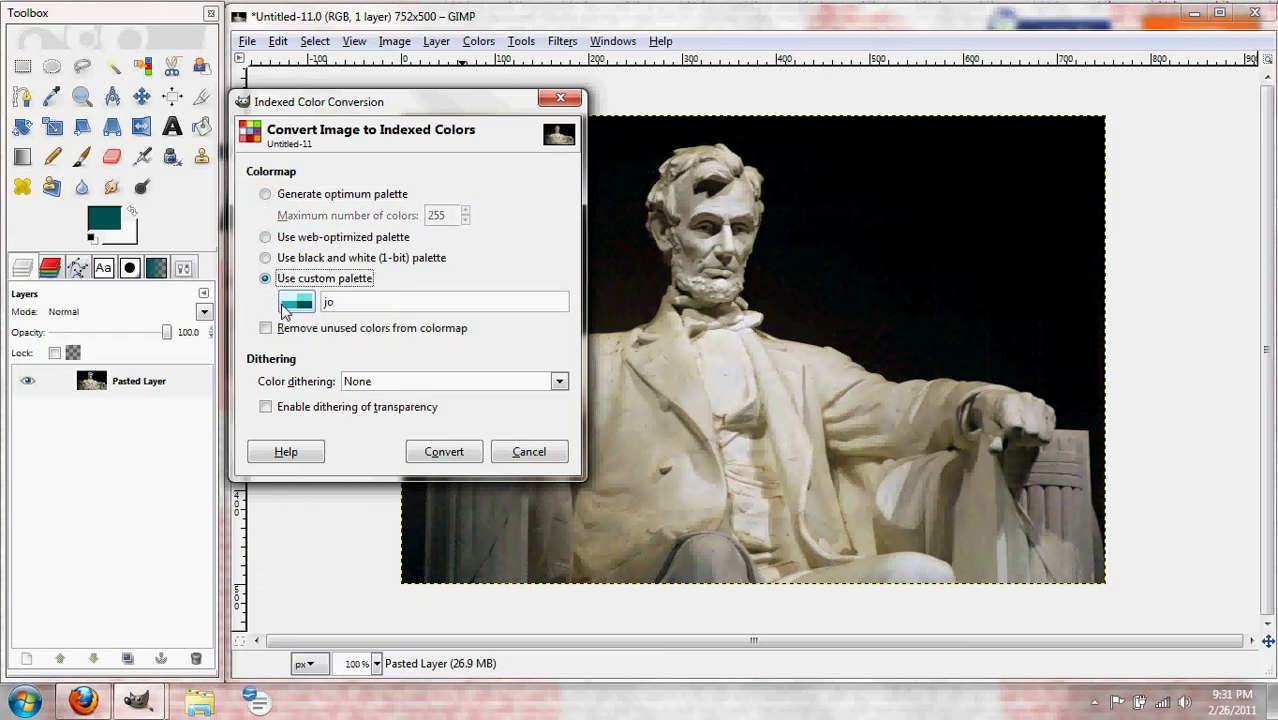
left_click(293, 304)
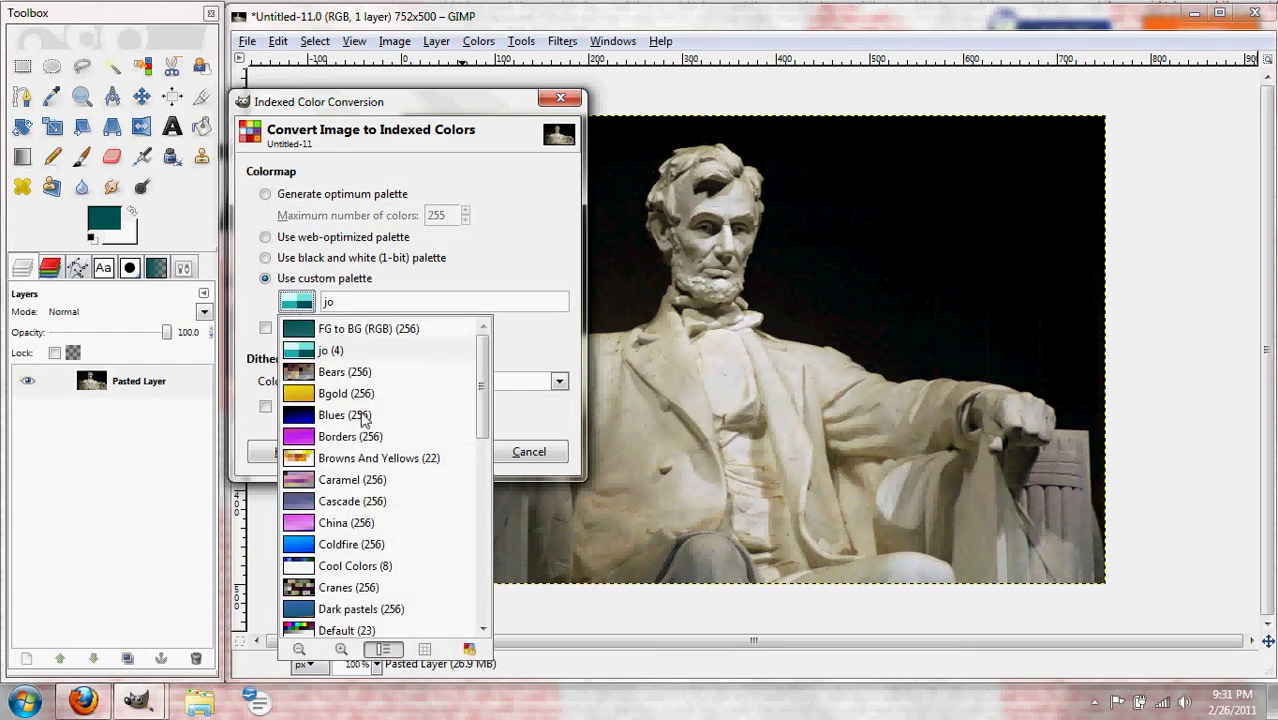
left_click(469, 652)
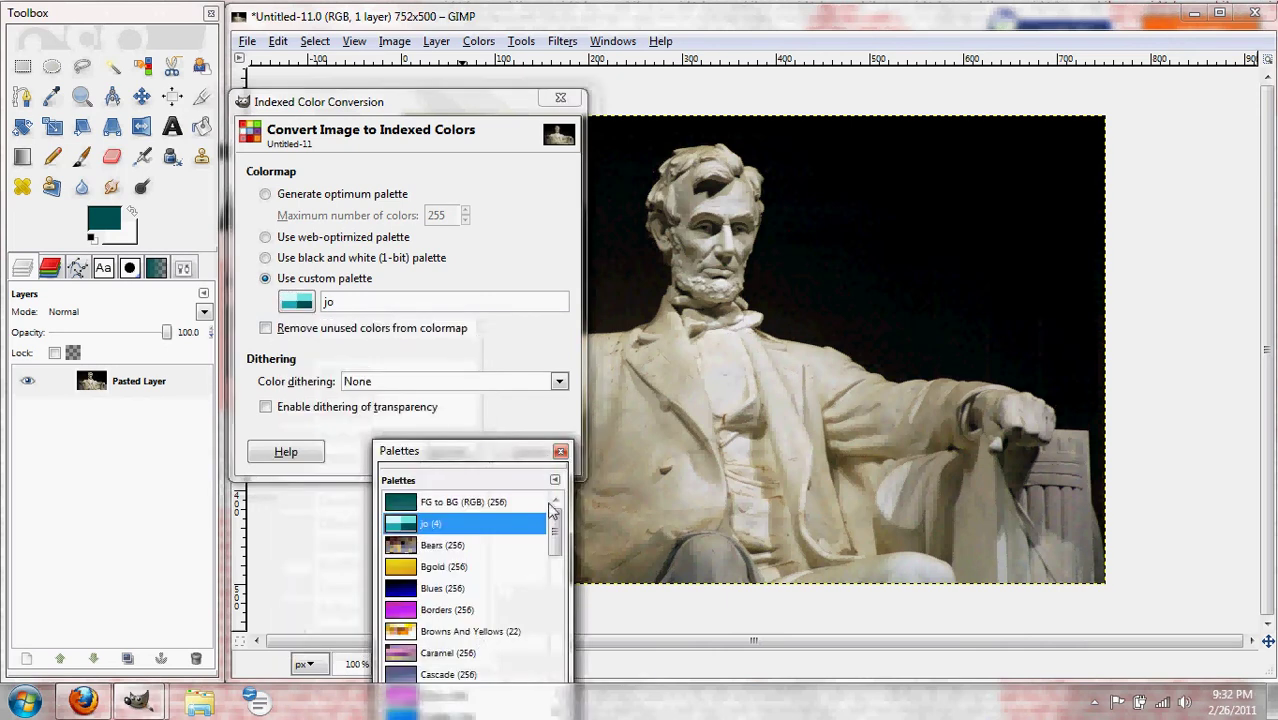
left_click_drag(500, 411, 487, 208)
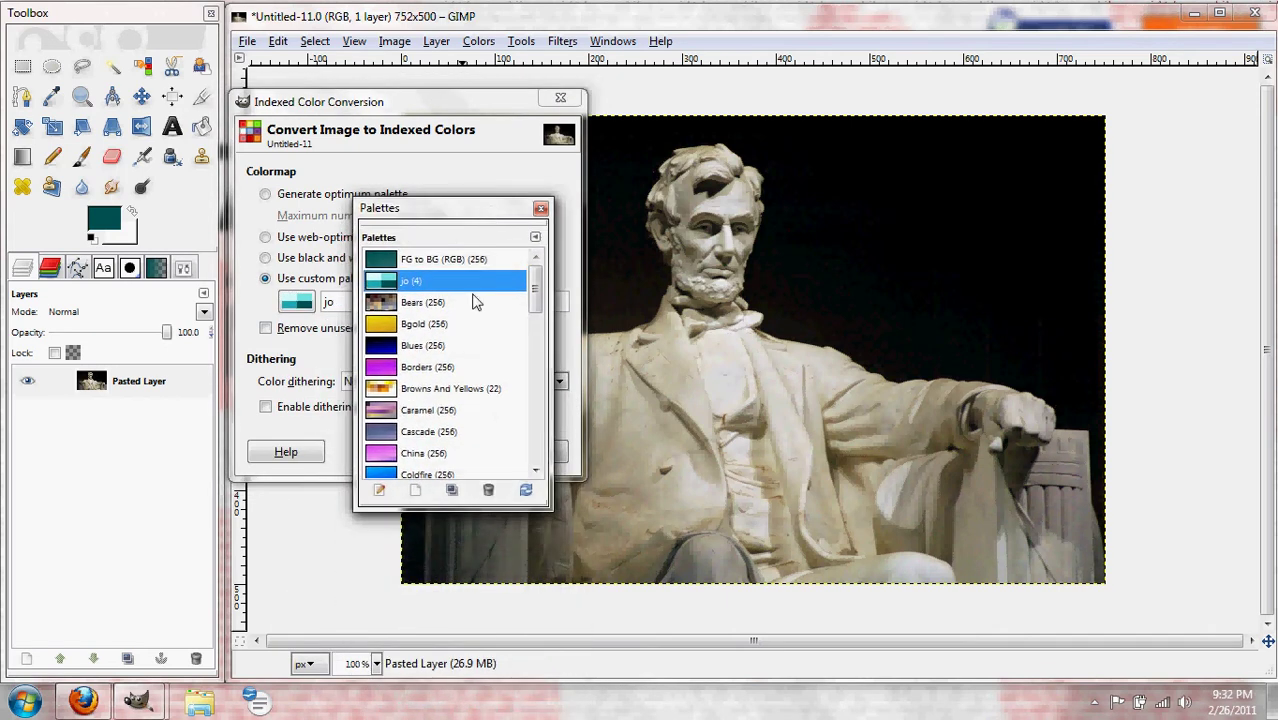
left_click(421, 492)
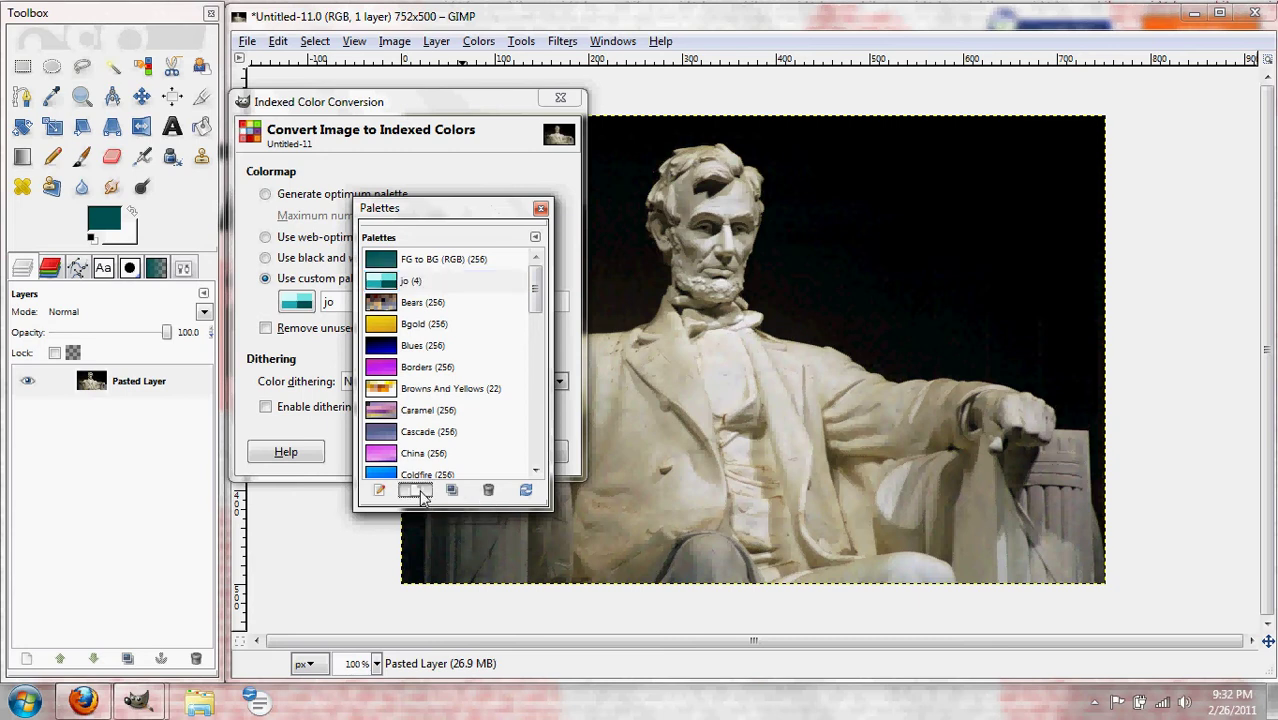
Step: Add dark teal #065657 as the palette's first colour from the foreground
left_click_drag(447, 372, 505, 312)
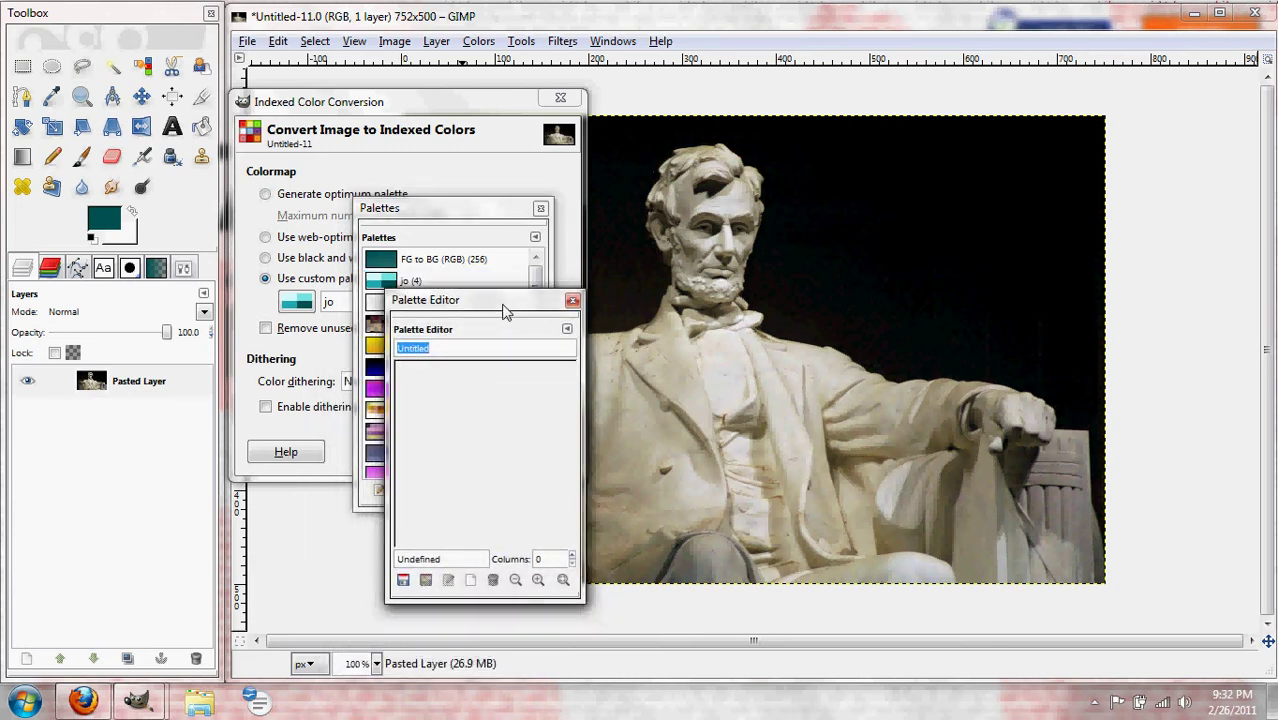
right_click(447, 402)
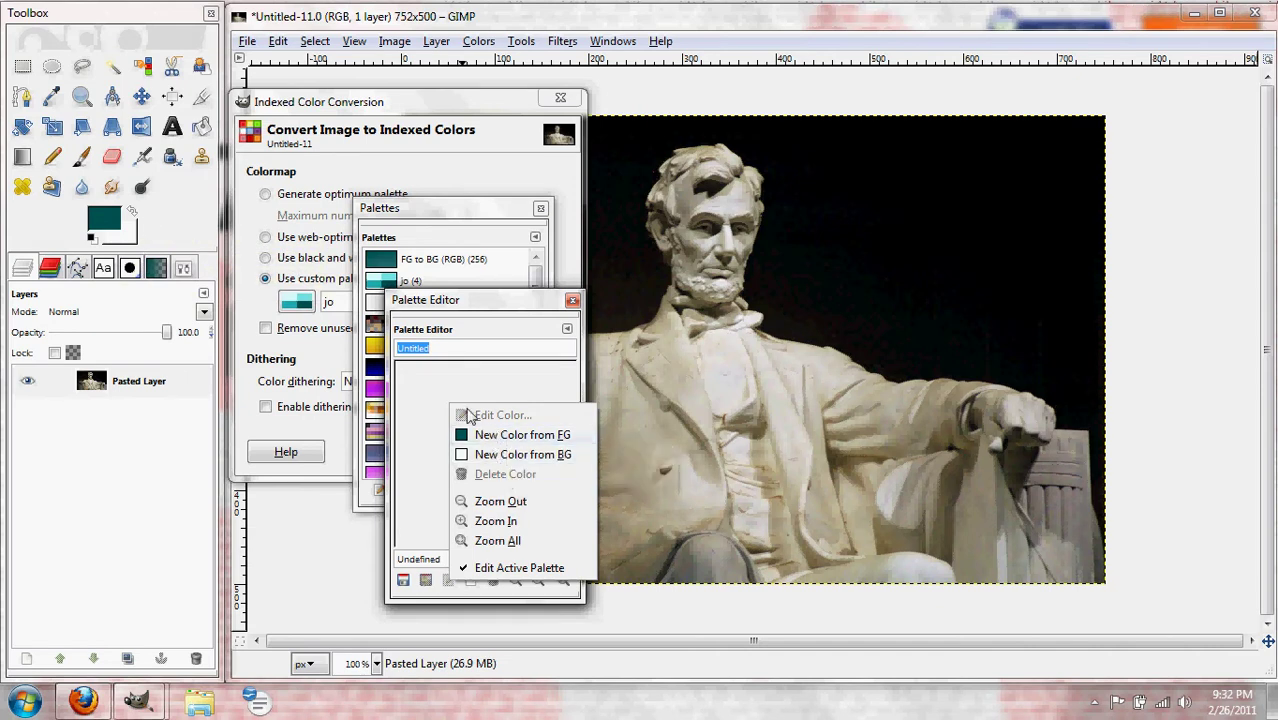
key("Escape")
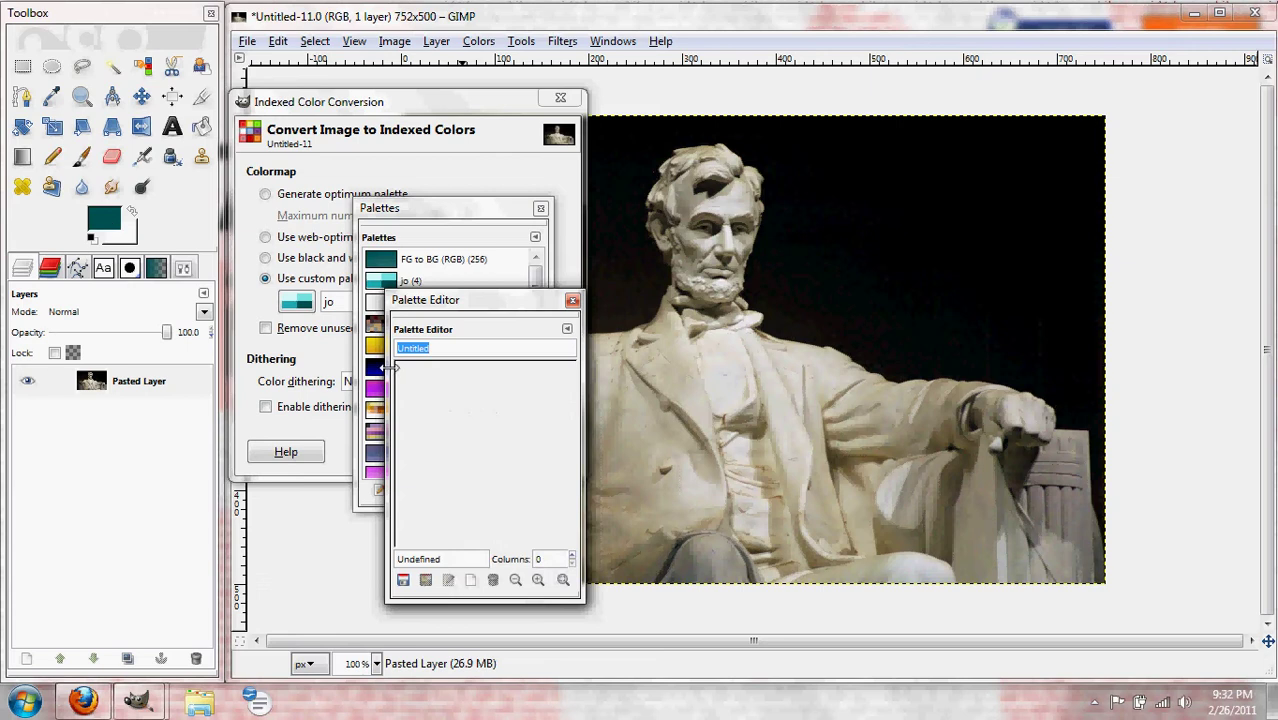
right_click(447, 391)
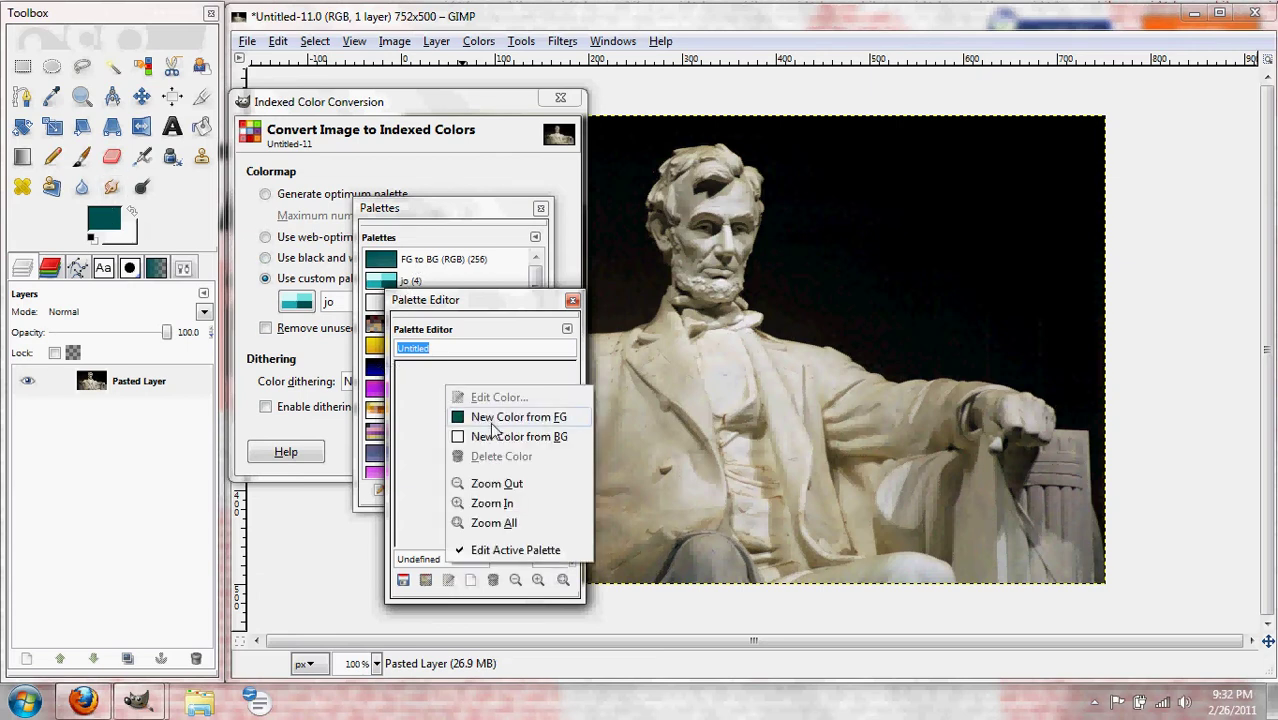
left_click(499, 418)
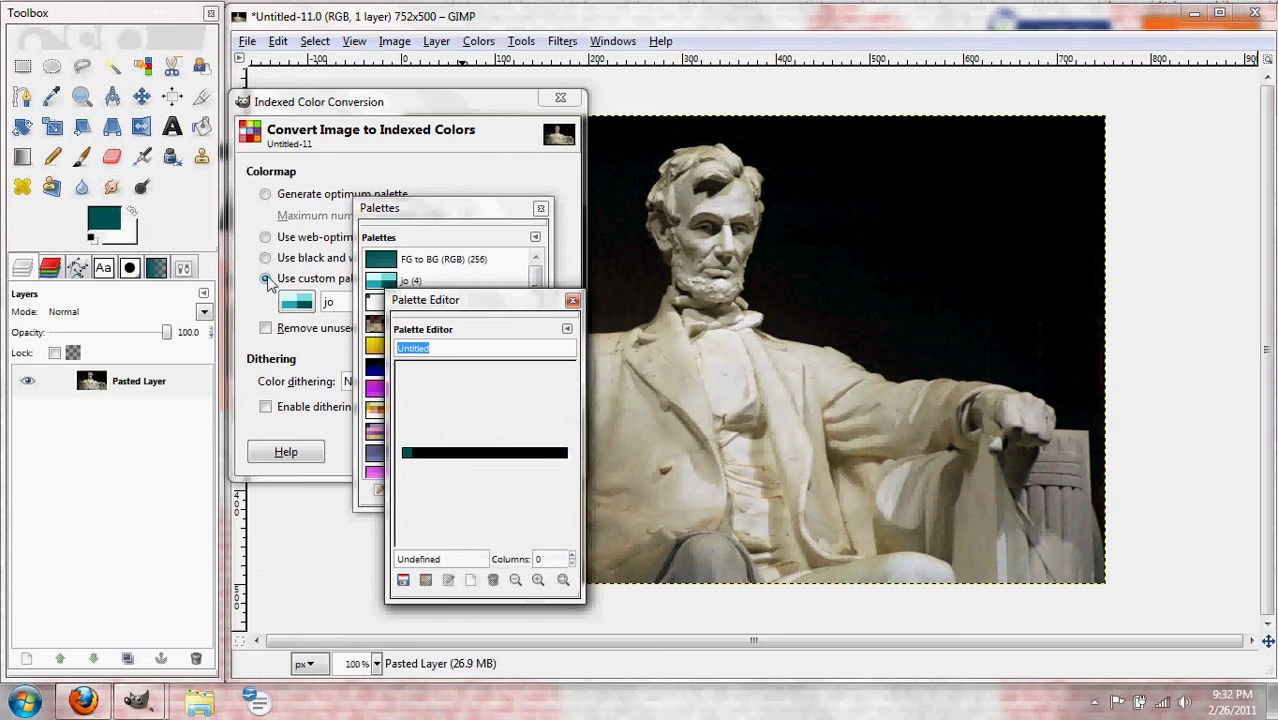
Step: Add mid teal #27aeb0 and a lighter teal as the second and third swatches
left_click(111, 221)
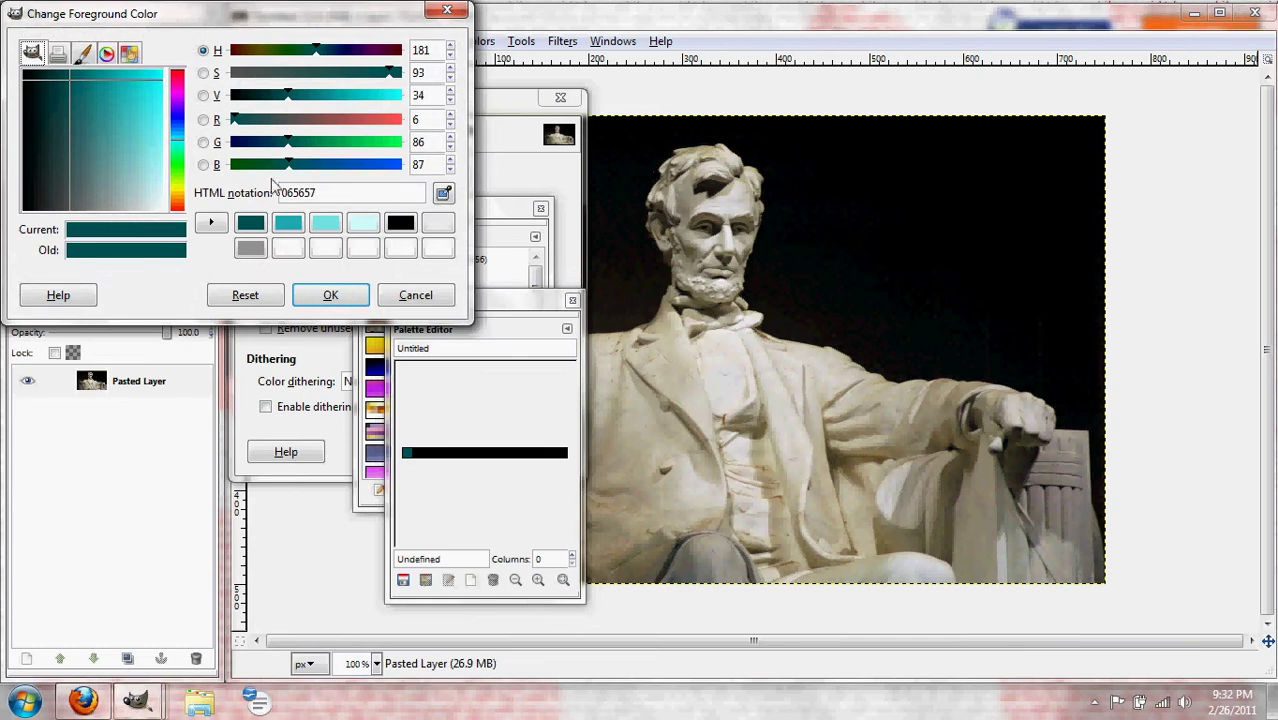
left_click(301, 228)
left_click(327, 296)
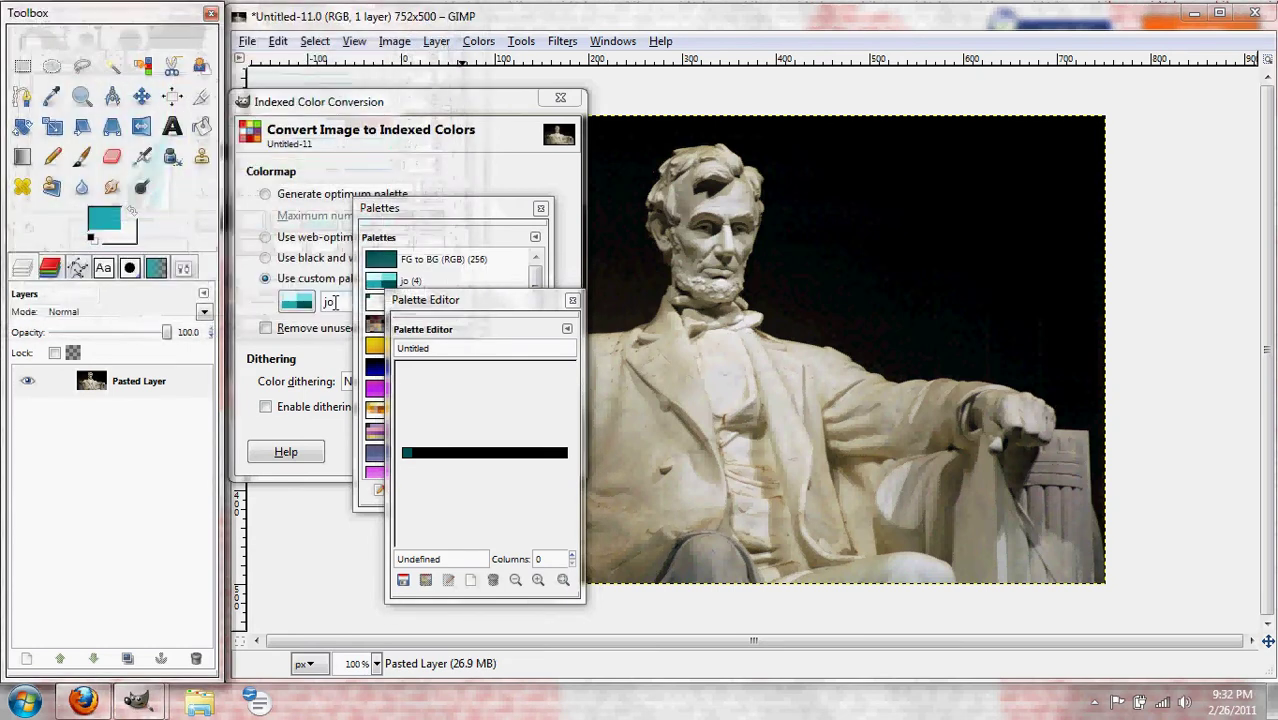
right_click(446, 451)
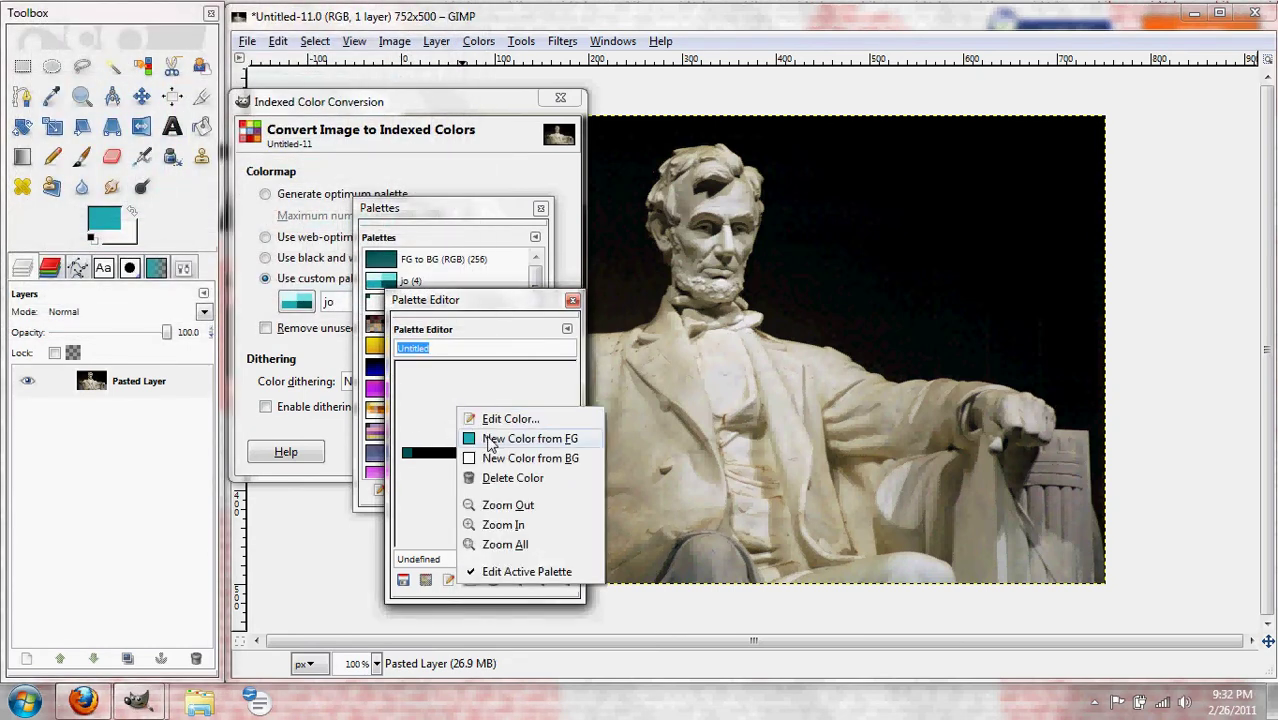
left_click(488, 437)
left_click(104, 218)
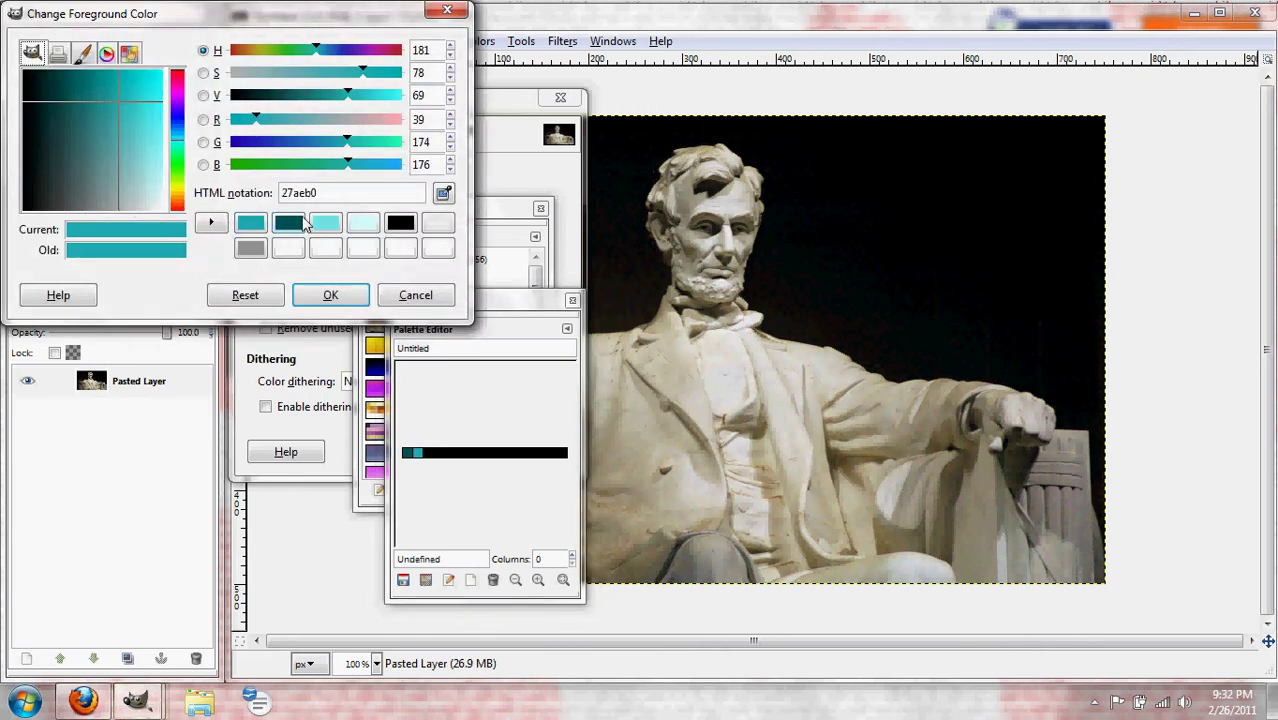
left_click(330, 228)
left_click(330, 295)
right_click(446, 451)
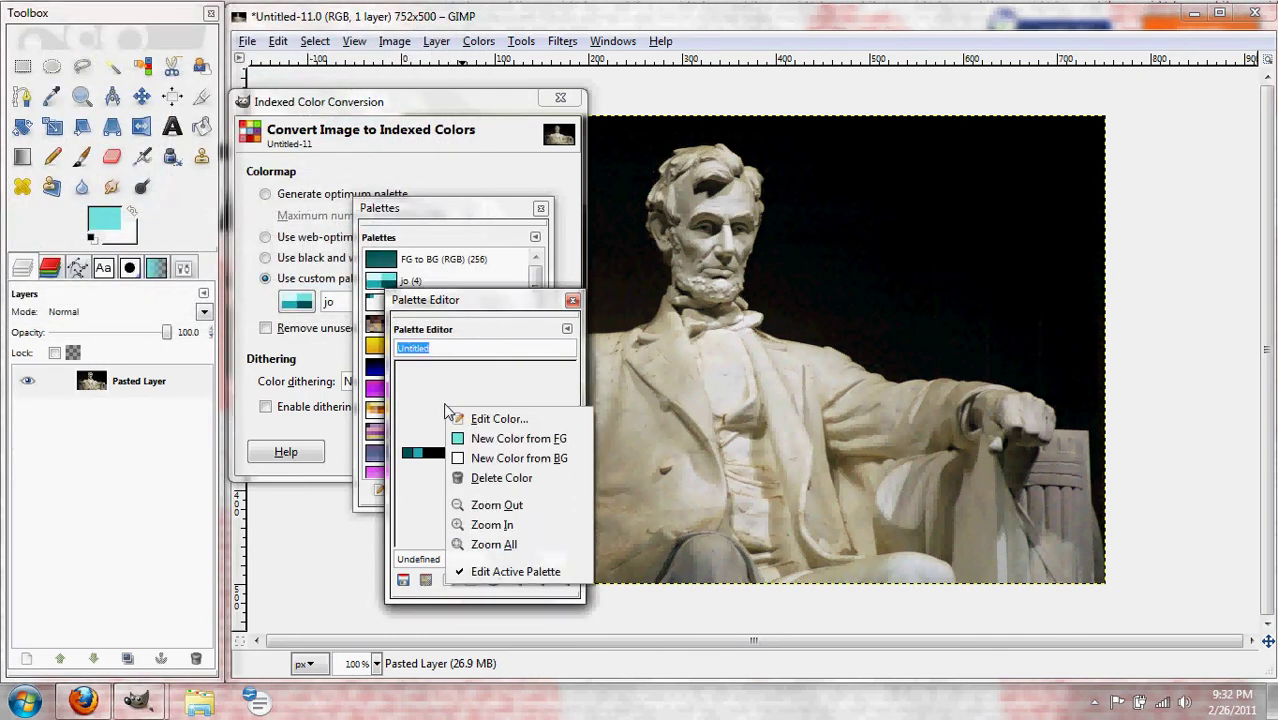
left_click(485, 440)
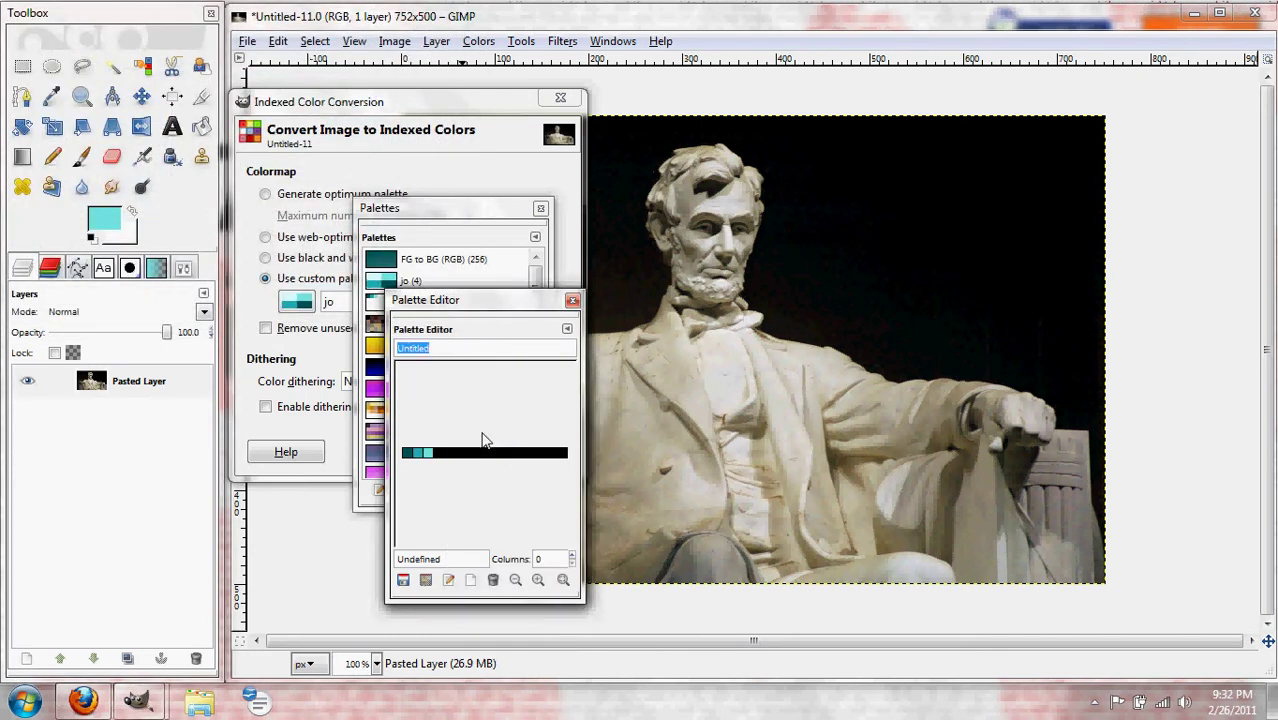
Step: Add pale cyan d1feff as the fourth palette colour
left_click(118, 219)
left_click(361, 225)
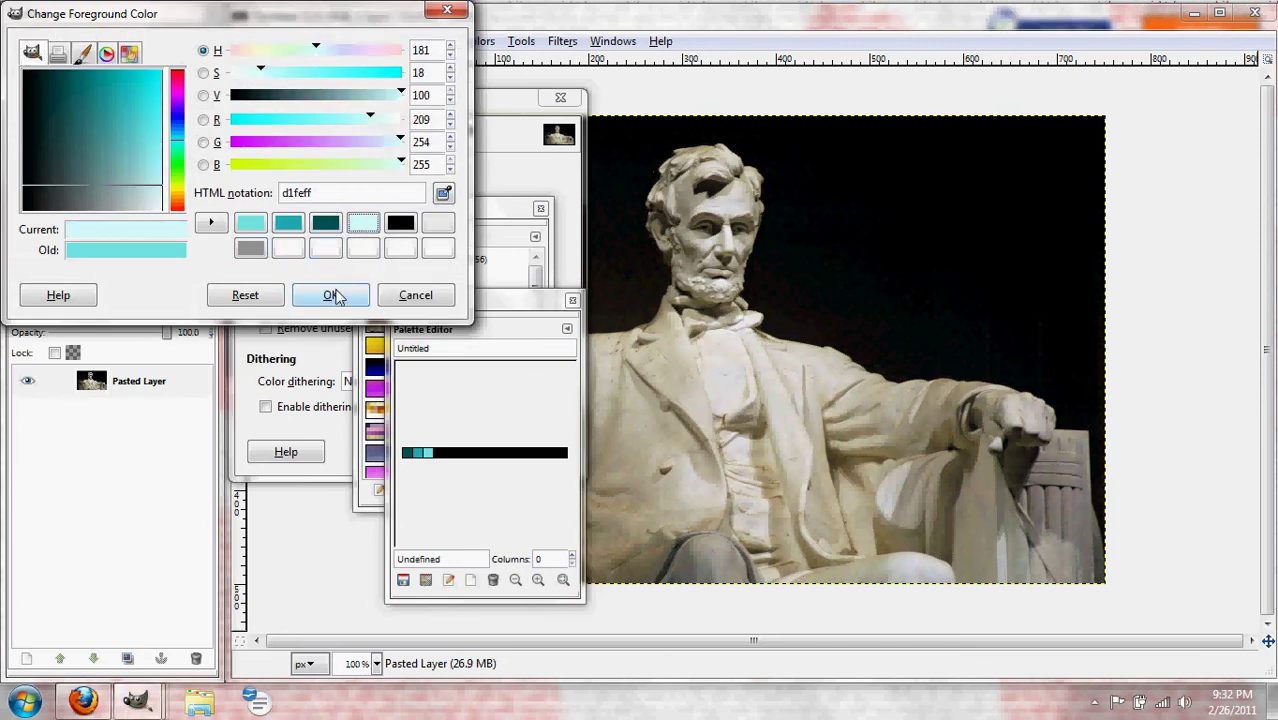
left_click(330, 295)
right_click(462, 432)
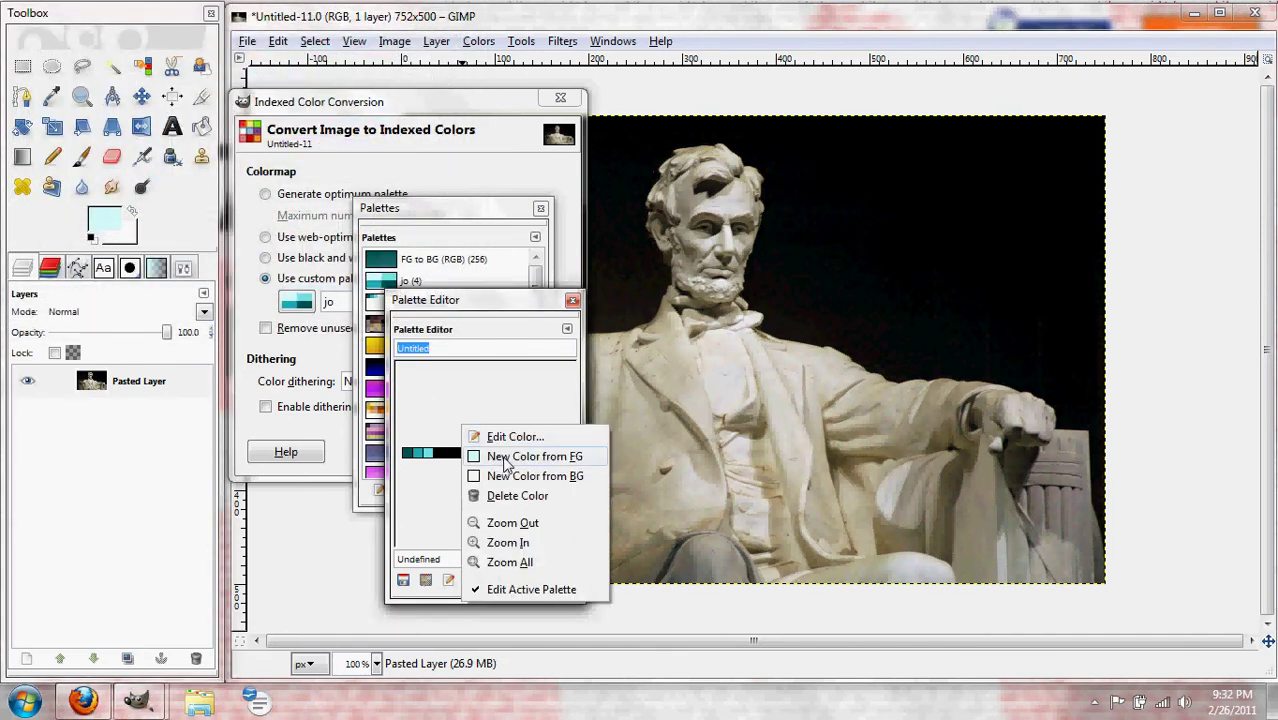
left_click(494, 456)
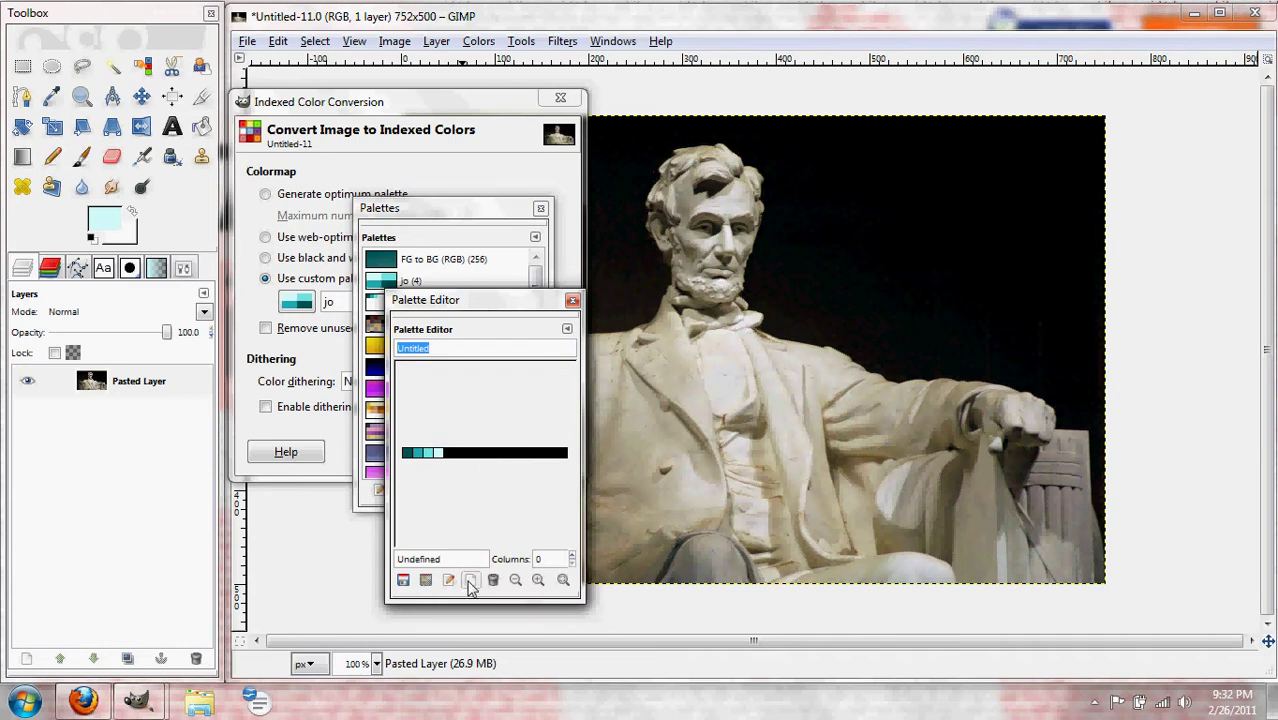
Step: Save the four-colour palette as '8bit', then close the Palette Editor and Palettes window
left_click(406, 583)
left_click(404, 580)
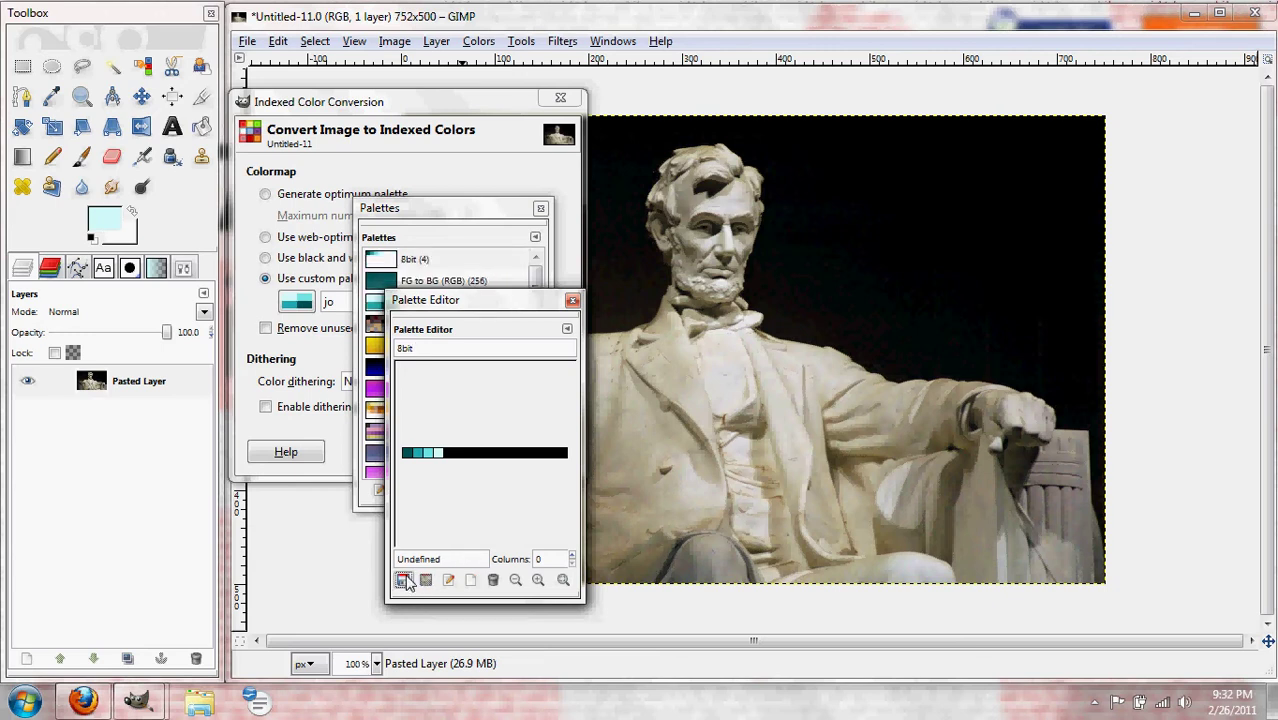
left_click(572, 300)
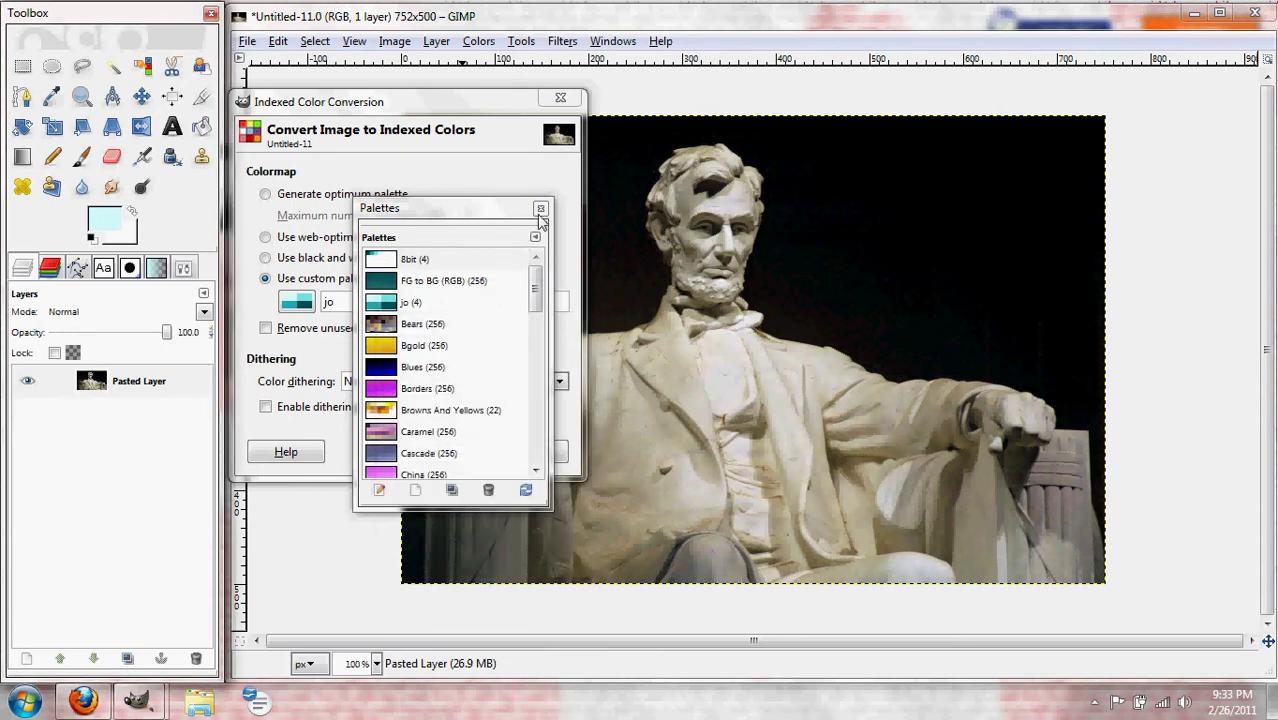
left_click(456, 260)
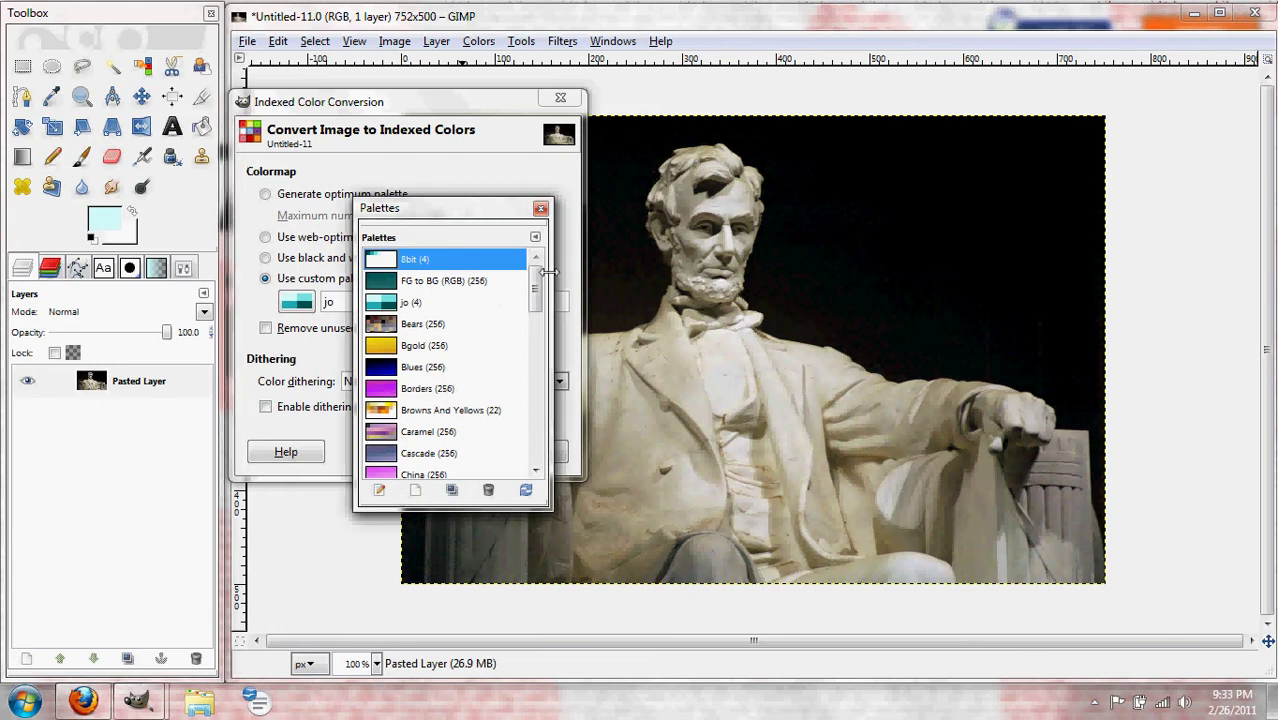
left_click(540, 209)
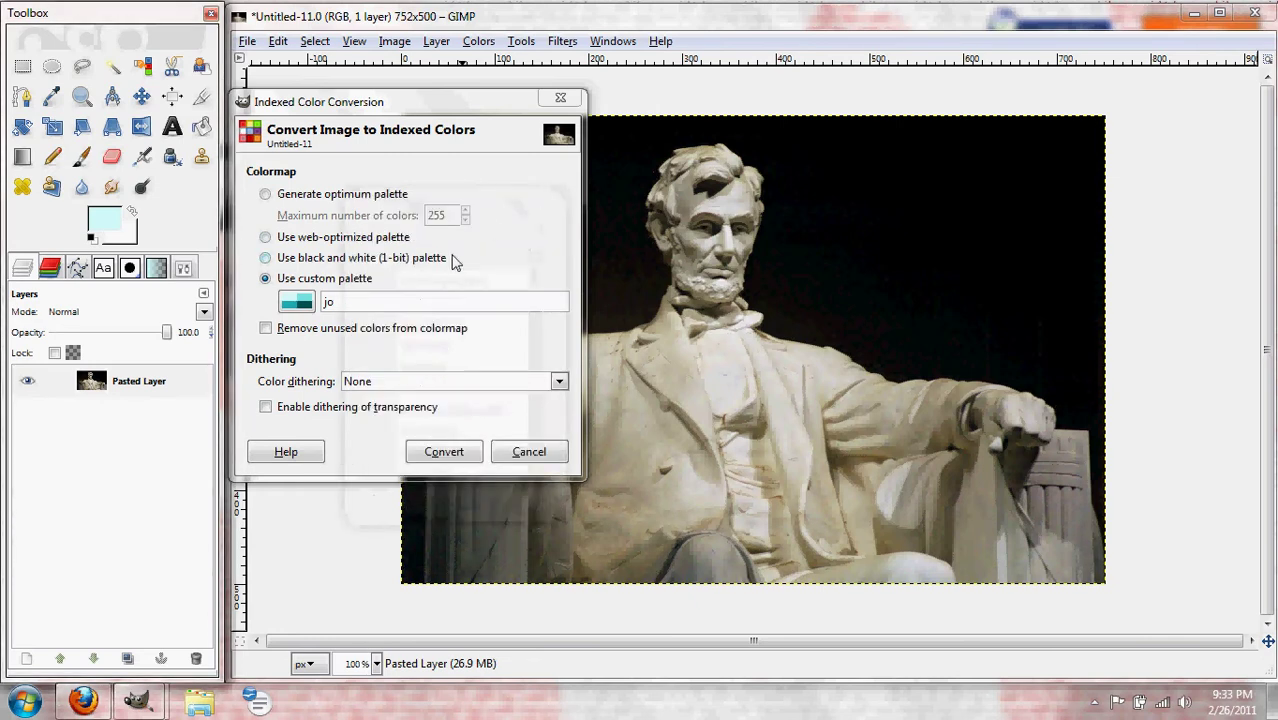
Step: Browse the custom palette list in the indexed conversion dialog without changing it
left_click(297, 301)
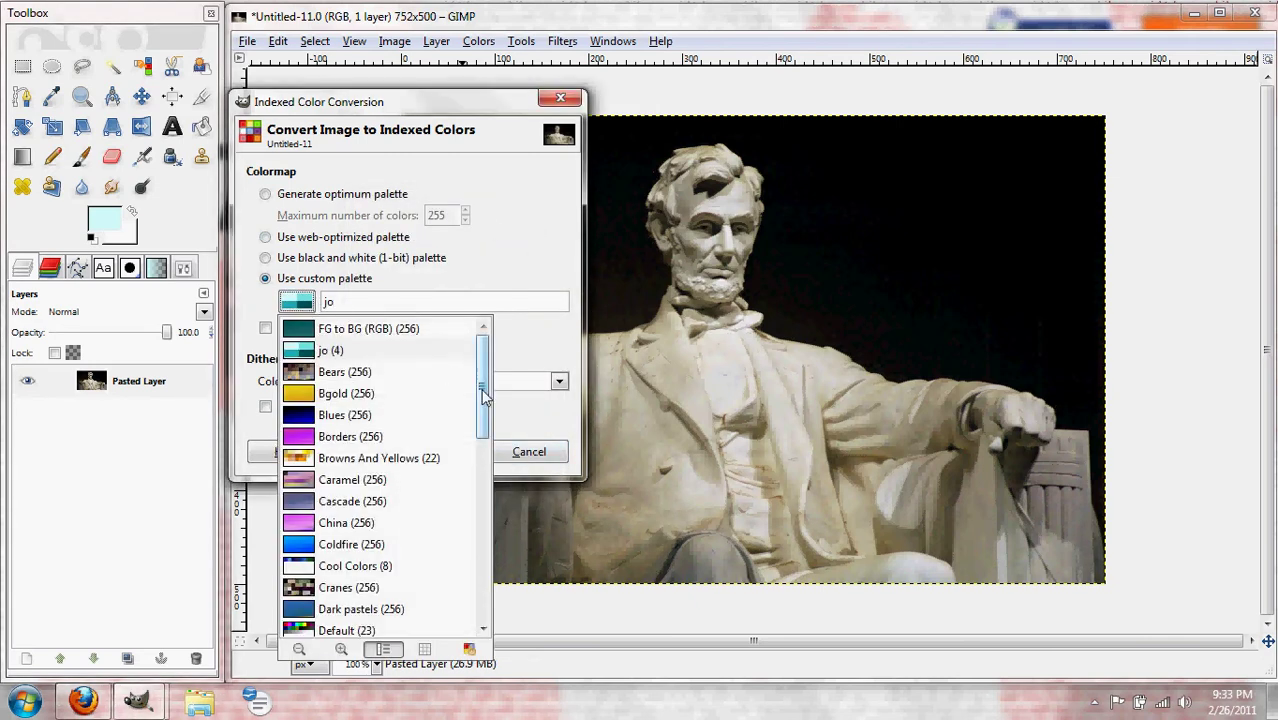
scroll(480, 415, "down", 2)
scroll(480, 415, "down", 5)
scroll(480, 415, "up", 5)
left_click(510, 258)
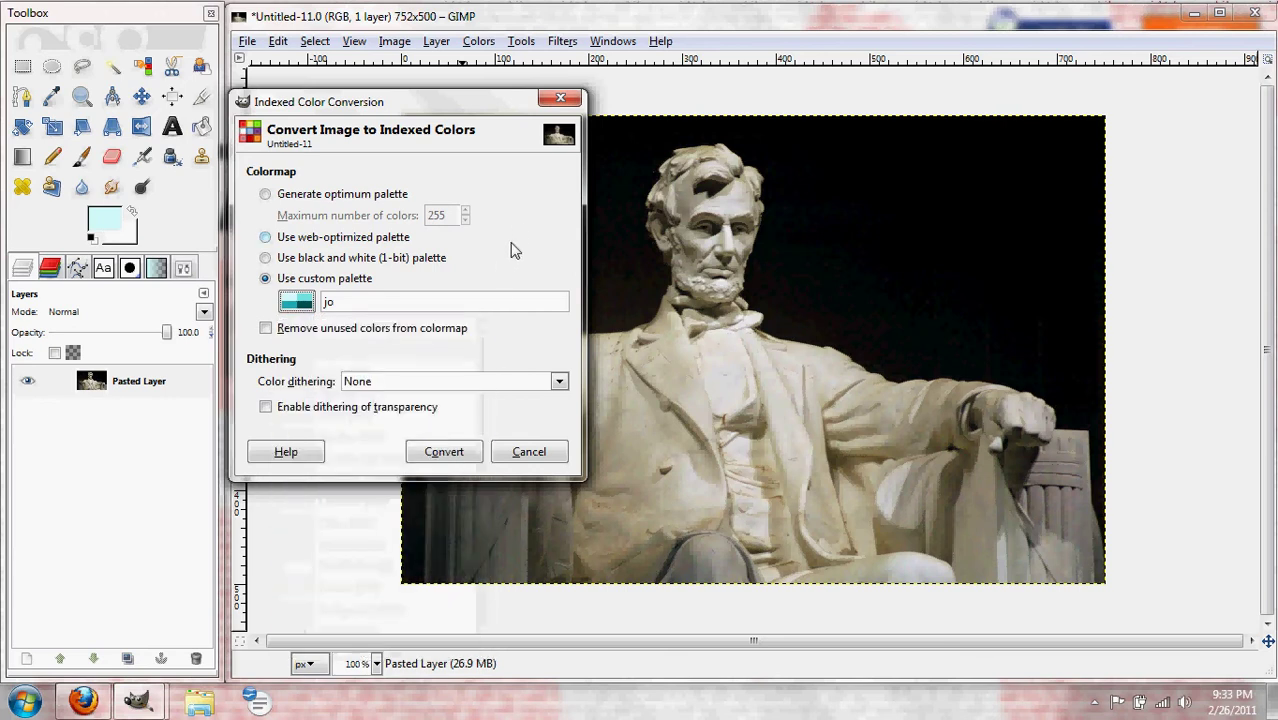
Step: Reopen the indexed conversion dialog and select the 8bit custom palette
left_click(557, 100)
left_click(394, 41)
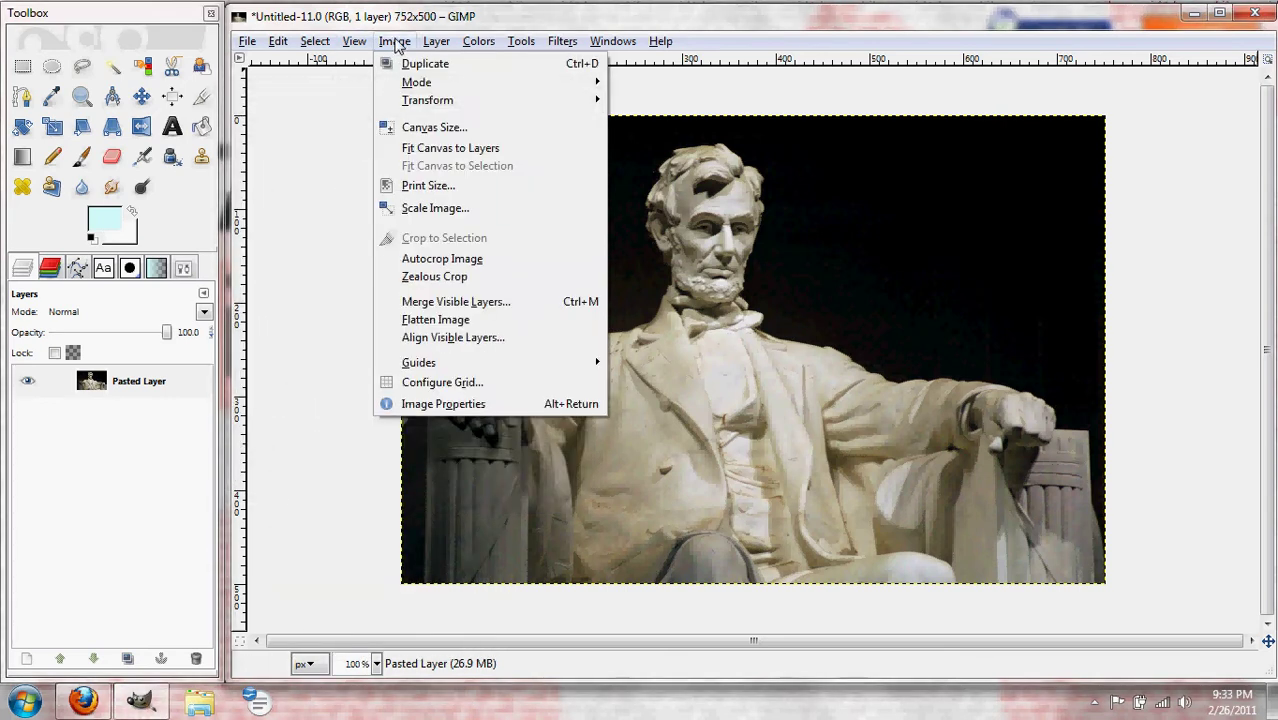
mouse_move(441, 80)
left_click(636, 120)
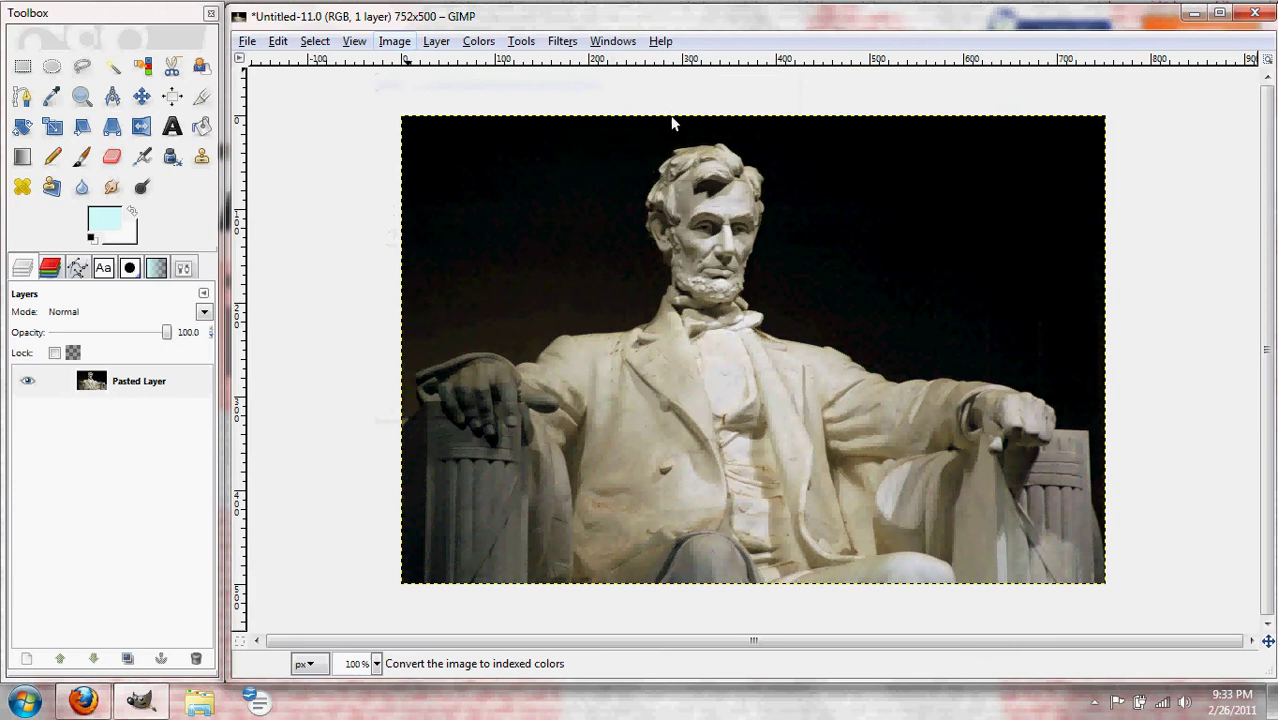
left_click(233, 377)
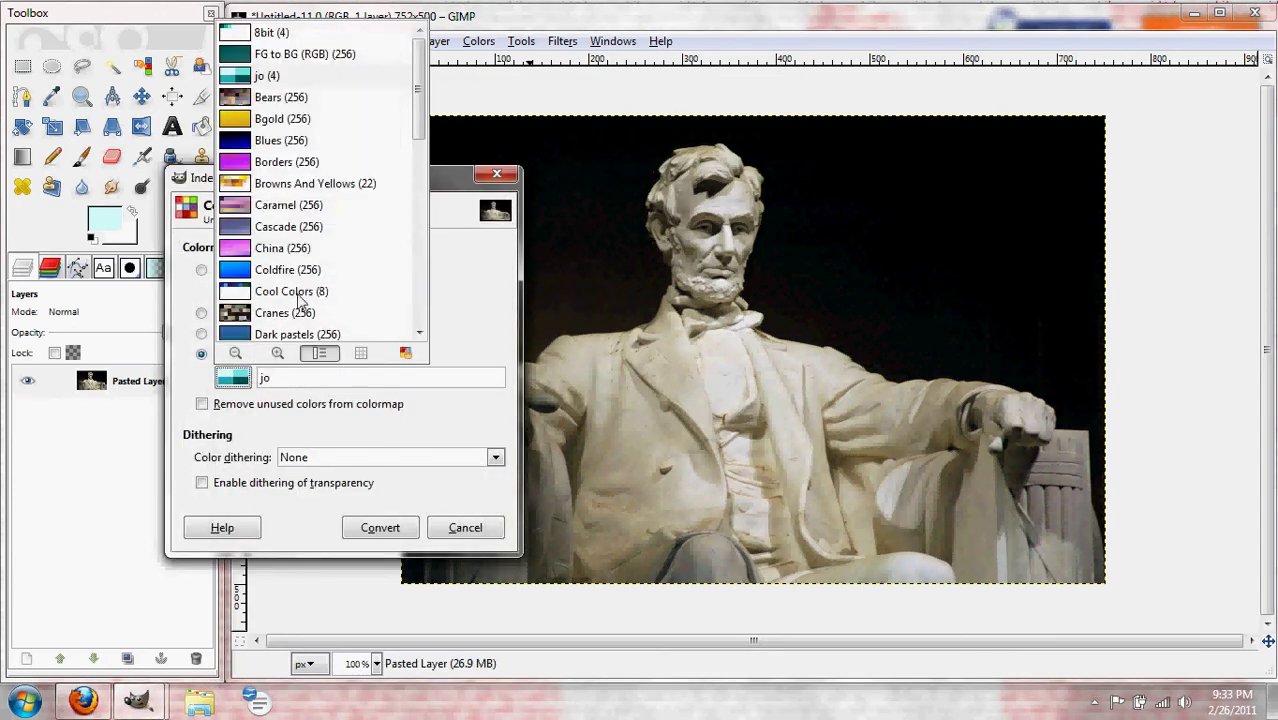
left_click(283, 33)
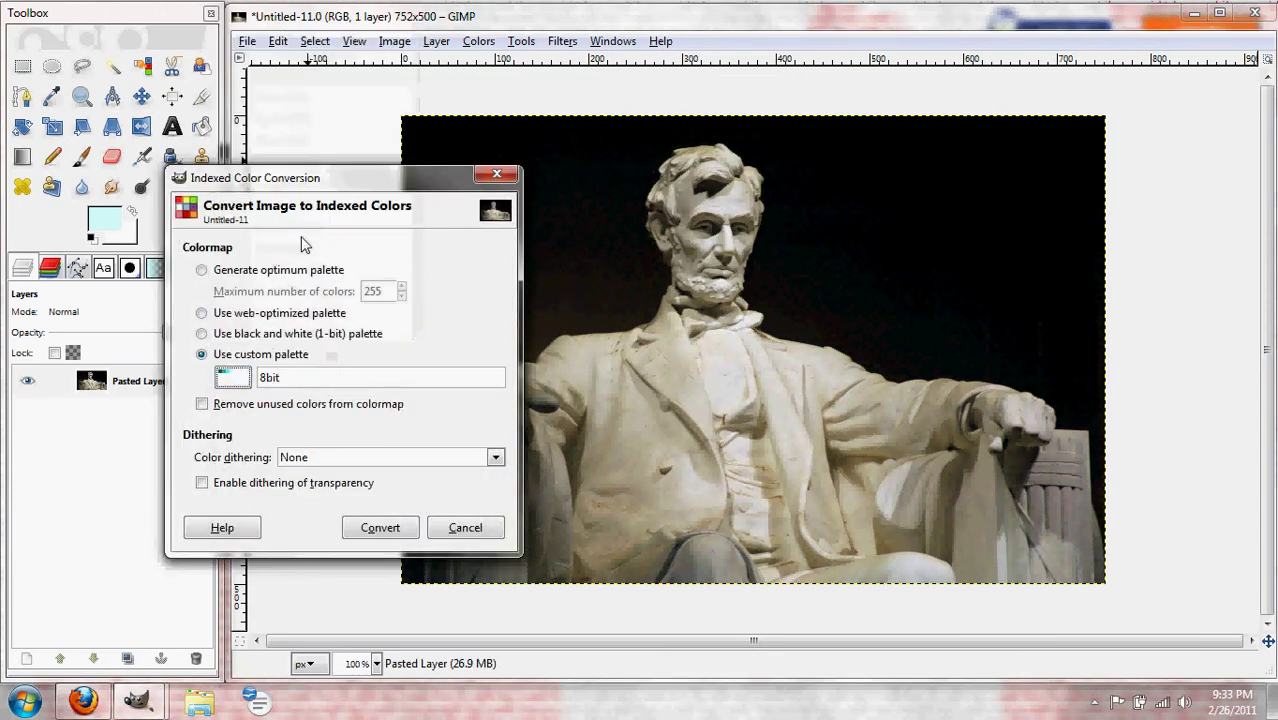
Step: Remove unused colours, set dithering to Positioned, and convert the photo
left_click(201, 408)
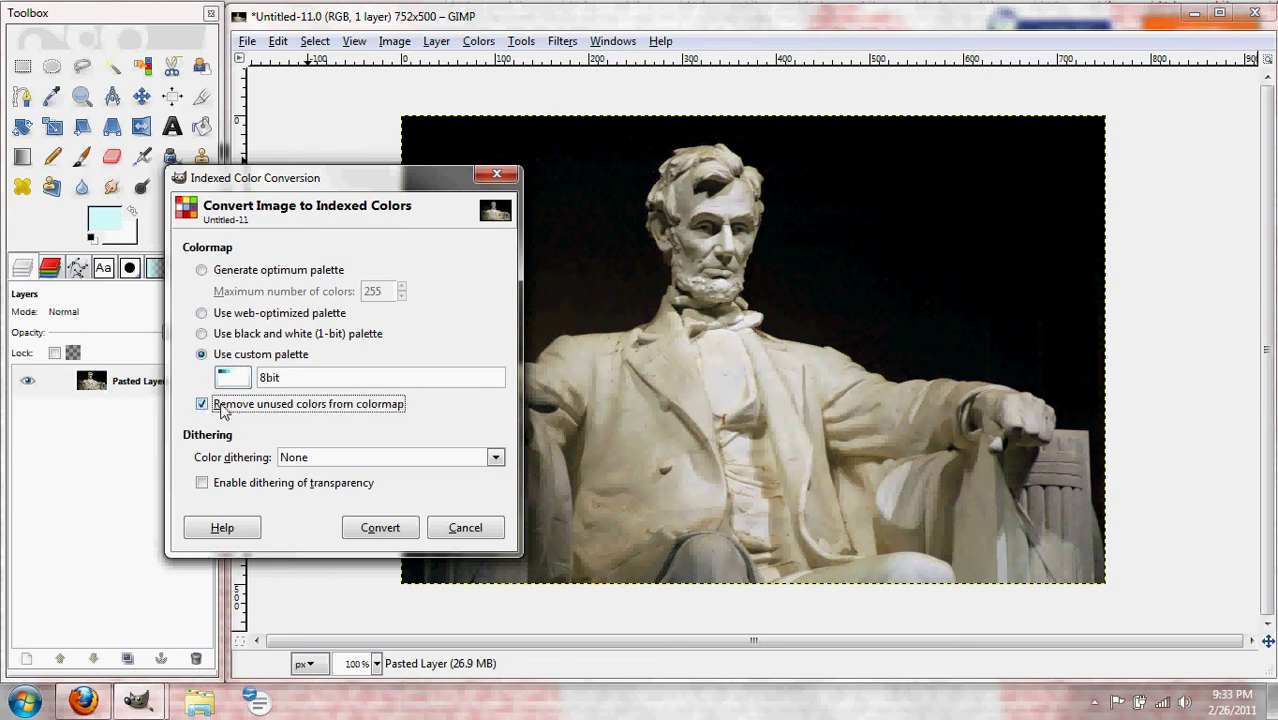
left_click(325, 457)
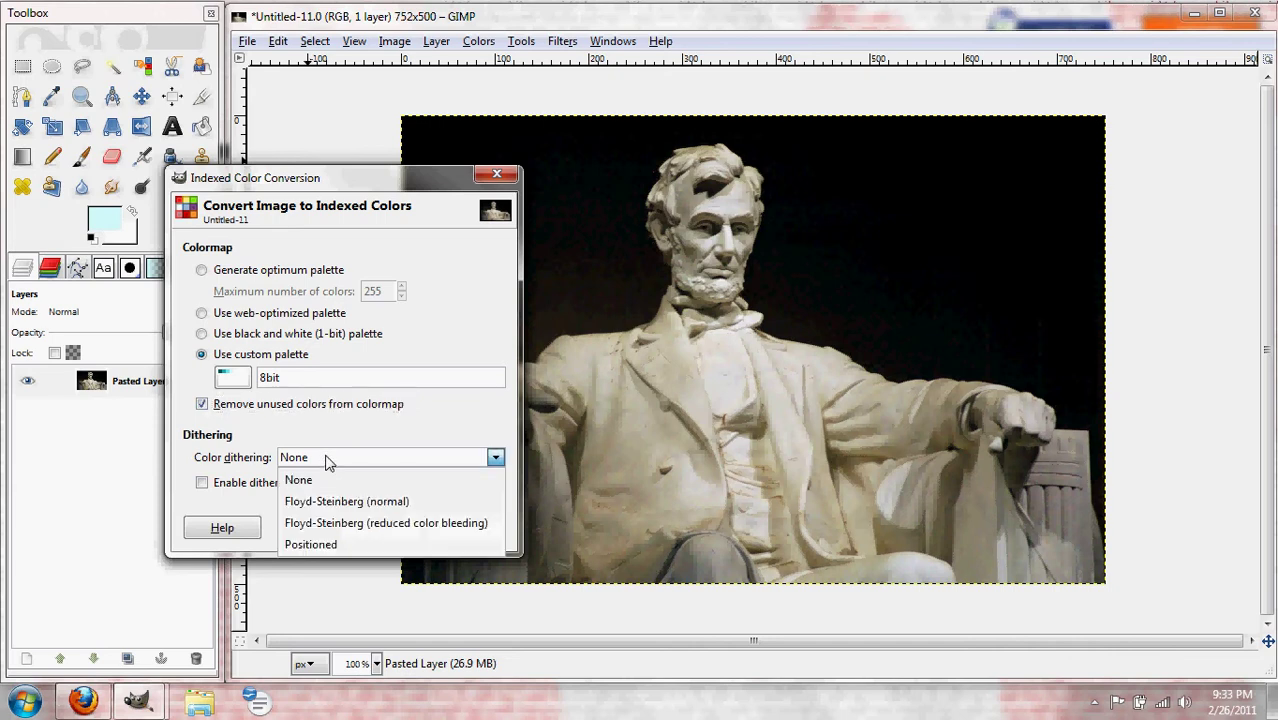
left_click(312, 545)
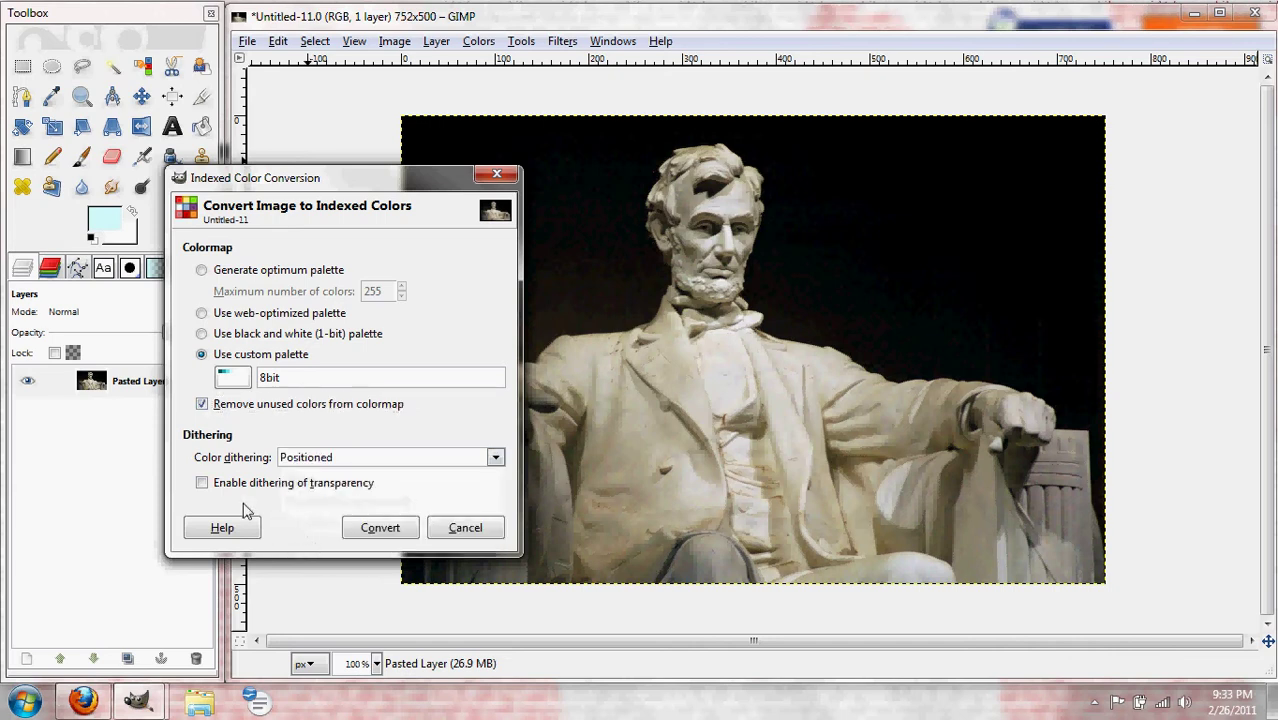
left_click(378, 528)
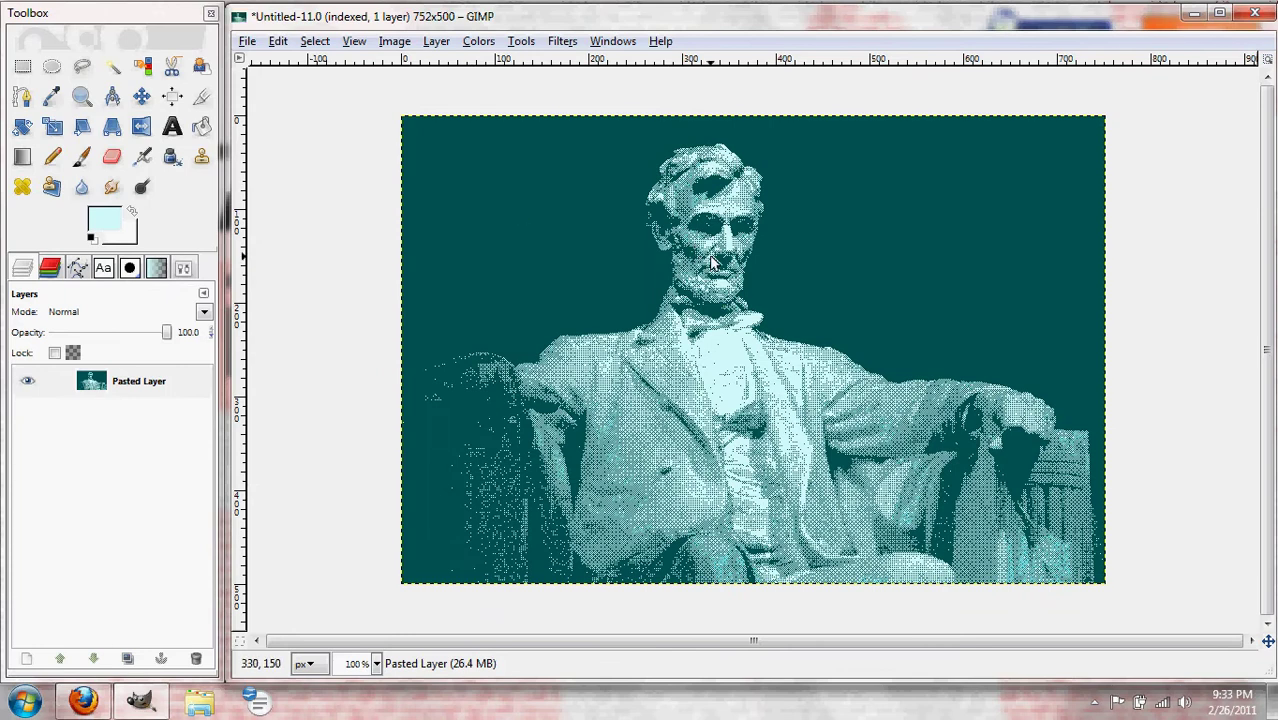
Step: Zoom in and out on the dithered teal statue to inspect the result
key("2")
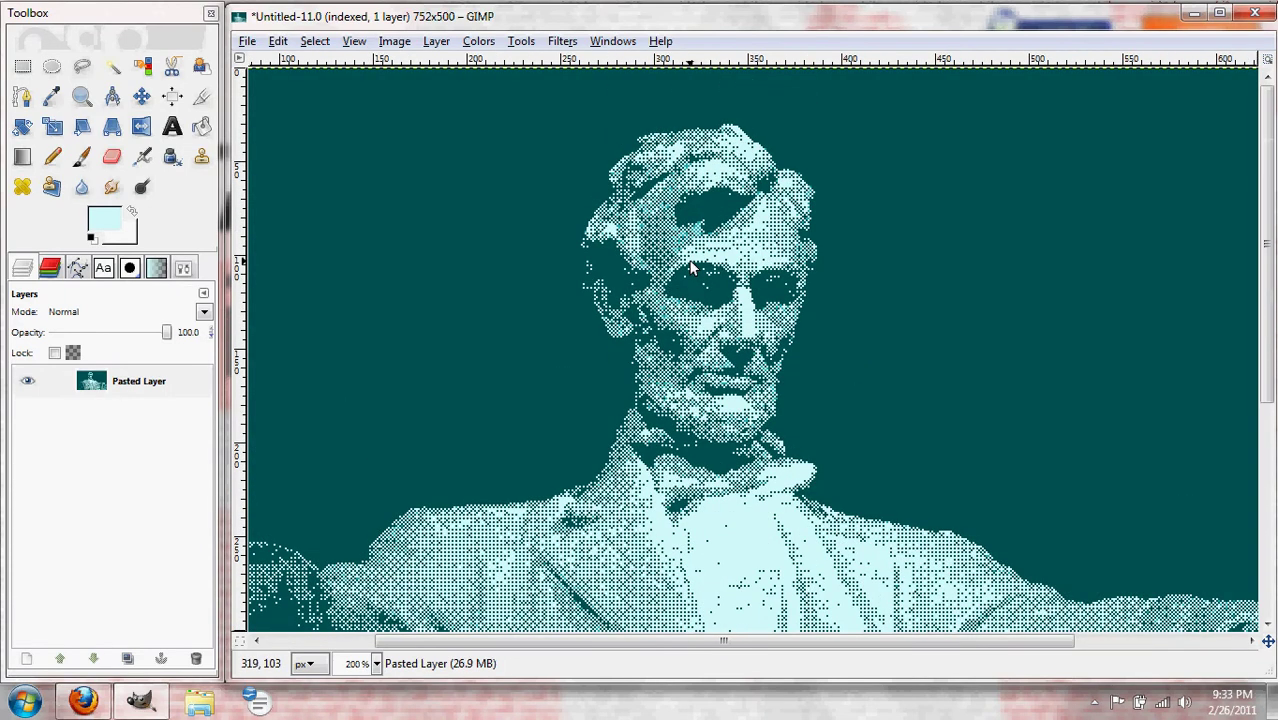
scroll(705, 290, "down", 5)
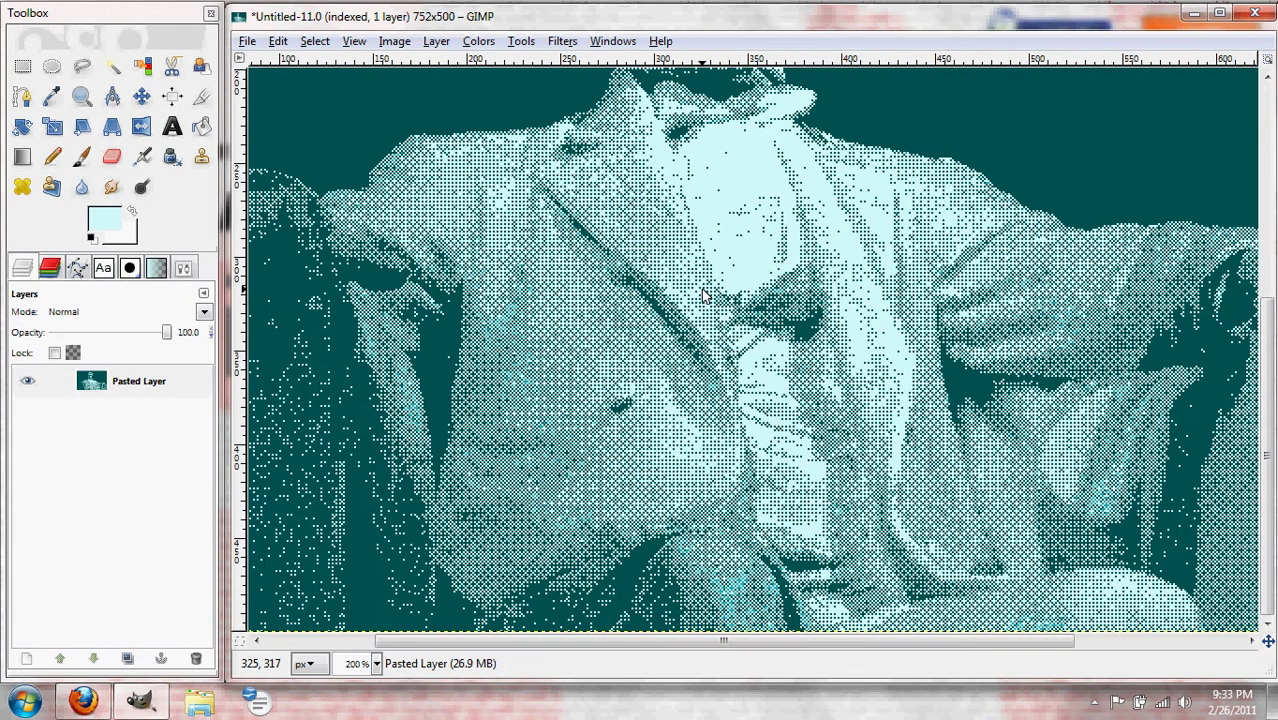
key("1")
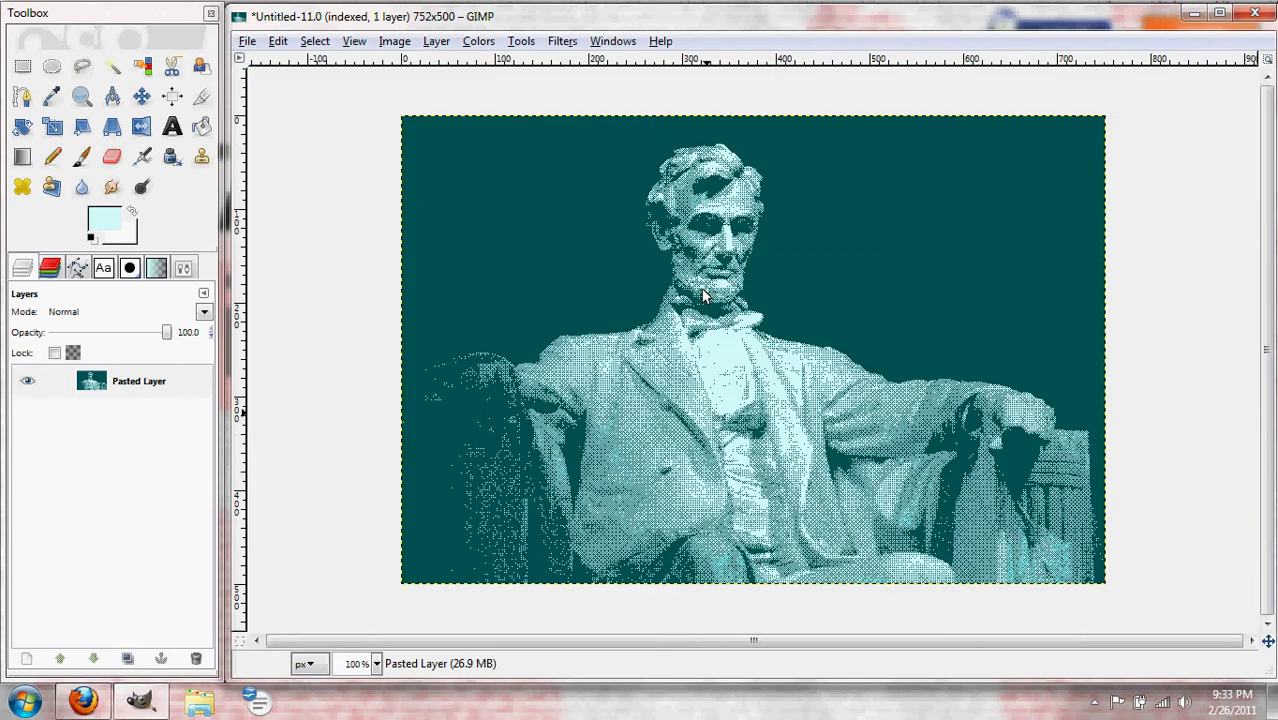
key("plus")
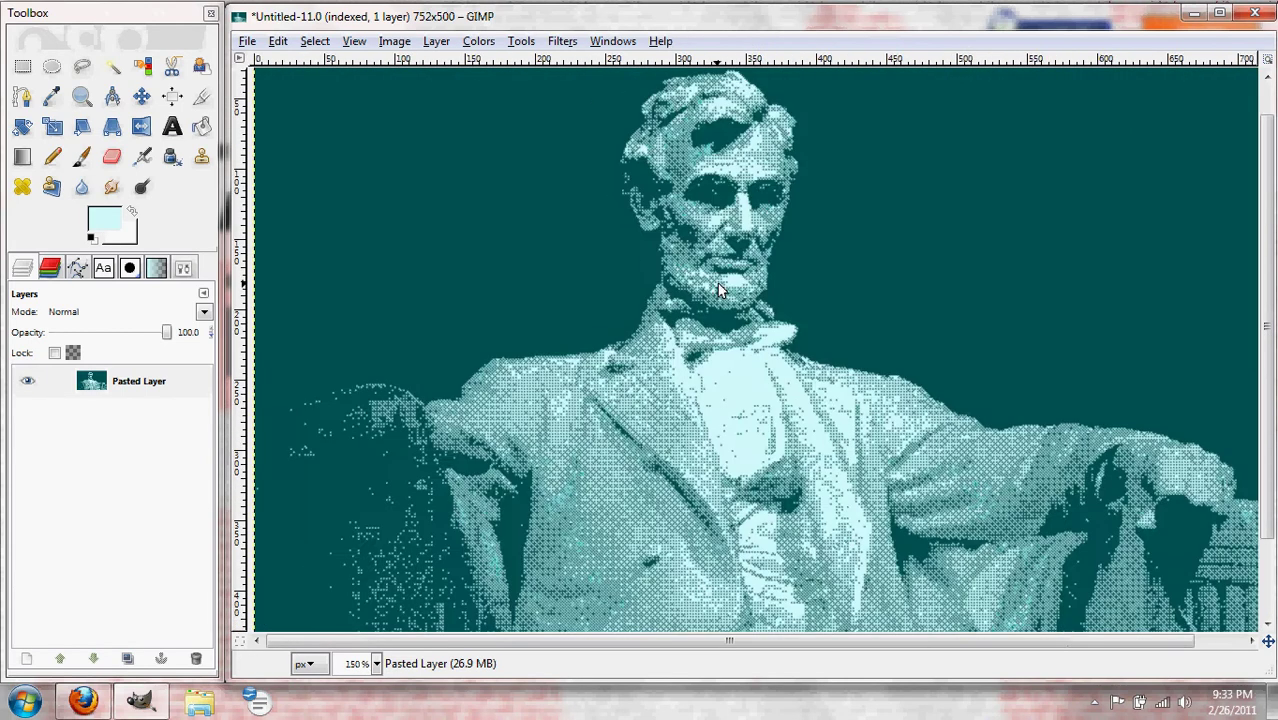
key("minus")
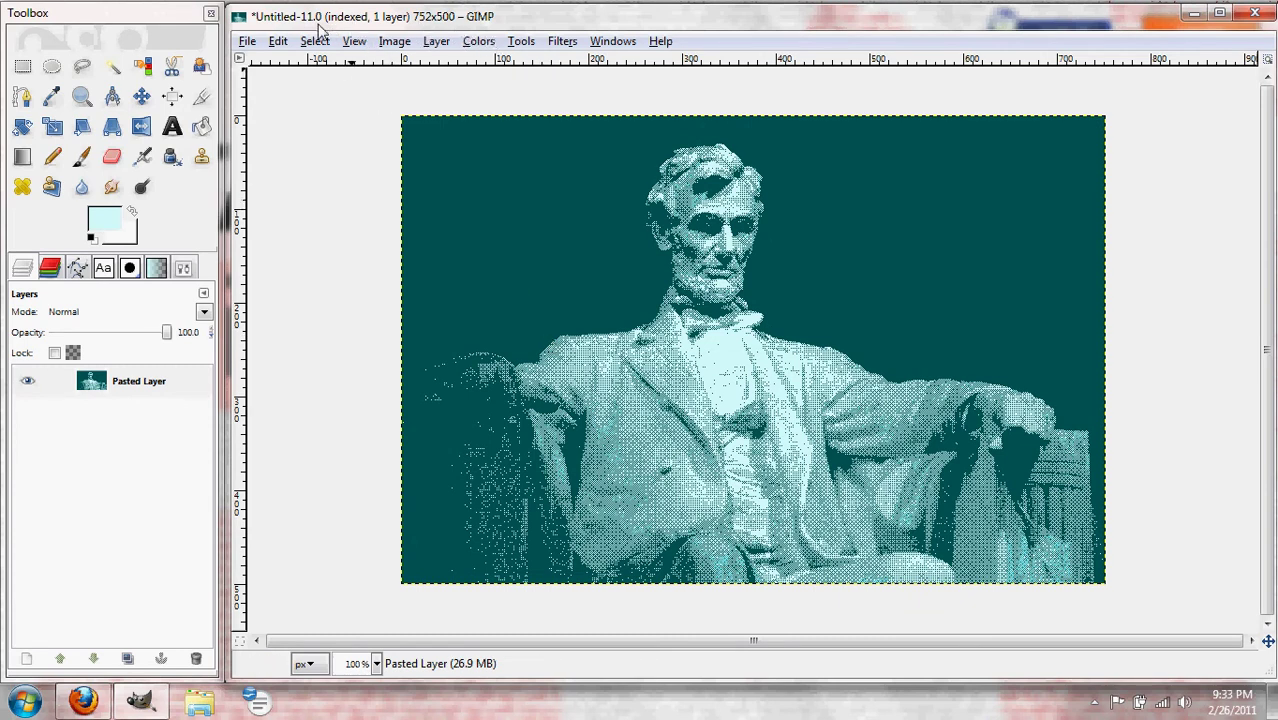
left_click(247, 42)
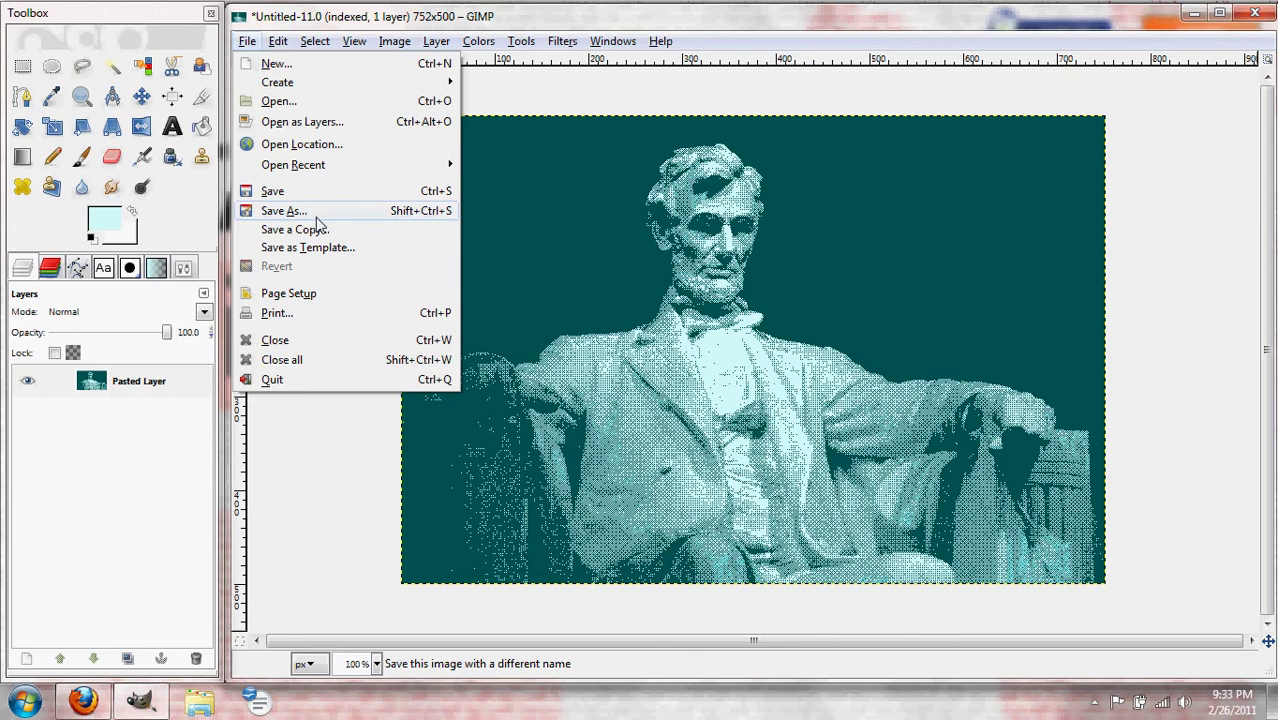
Step: Copy the dithered image and create a new 752 × 500 image
left_click(249, 47)
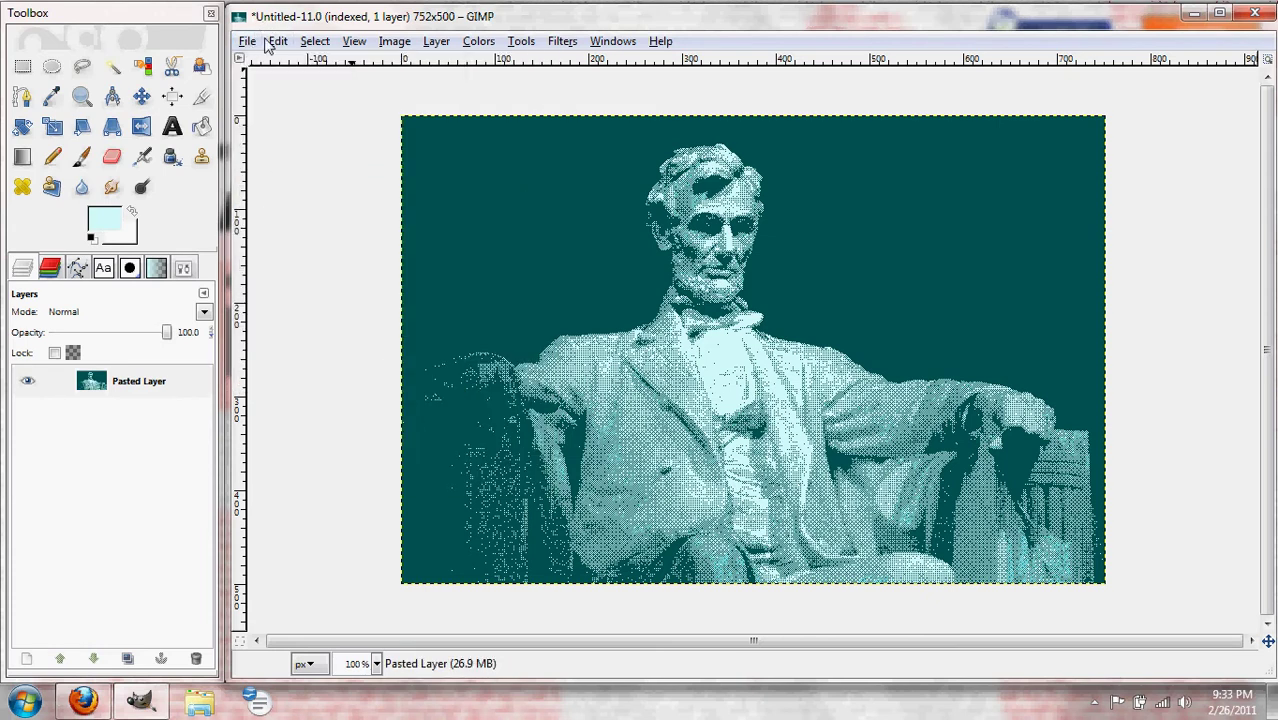
left_click(277, 42)
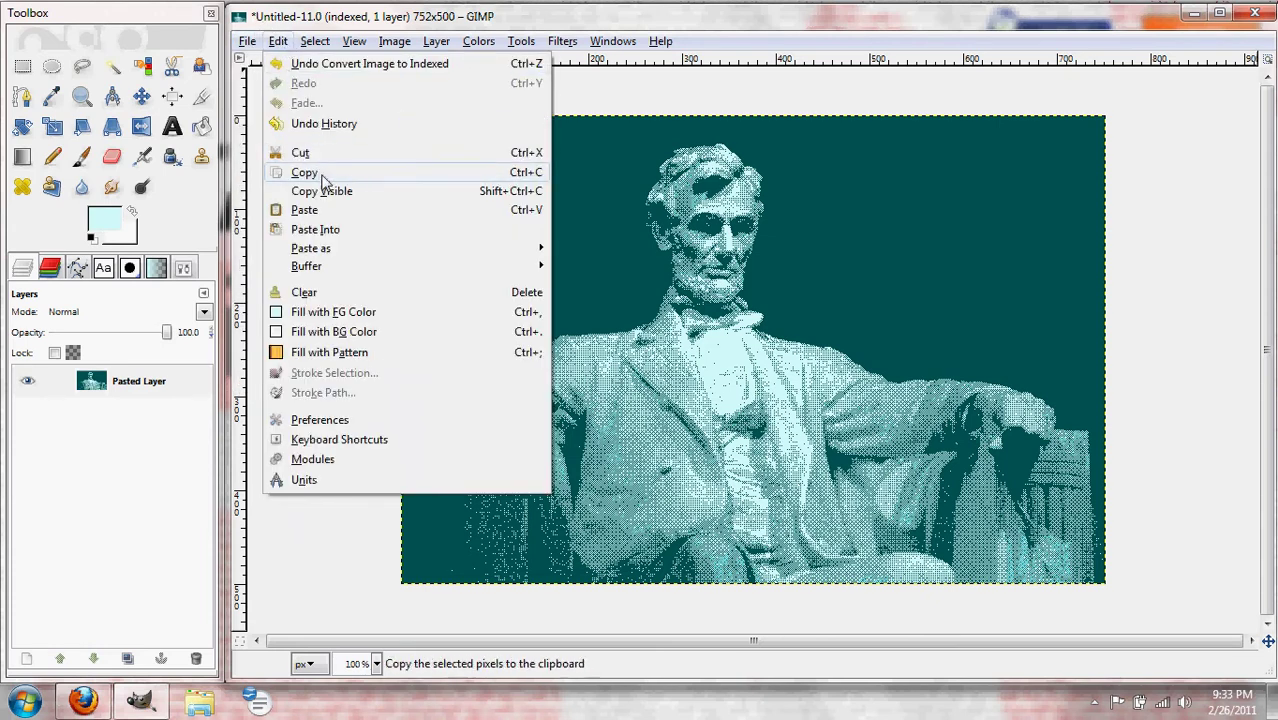
left_click(322, 170)
left_click(247, 41)
left_click(268, 63)
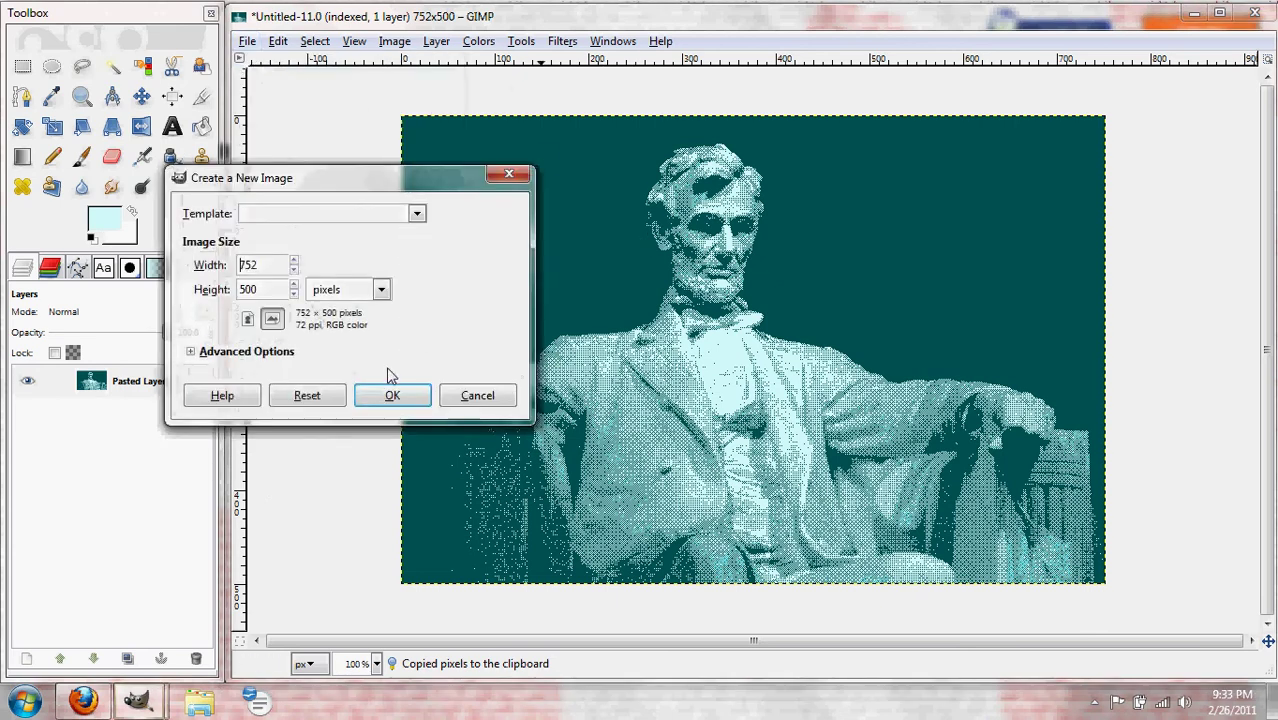
left_click(401, 393)
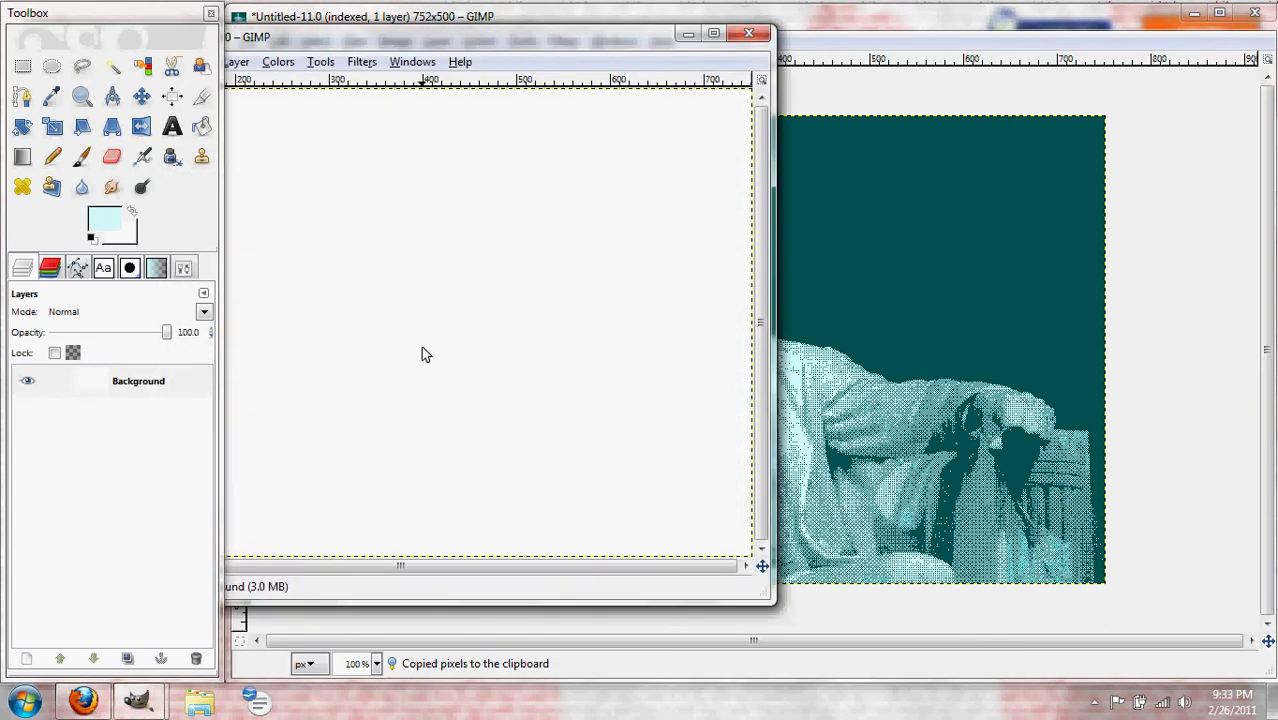
left_click_drag(373, 35, 1275, 60)
Step: Paste the statue into the new image and anchor it onto the Background layer
key("ctrl+v")
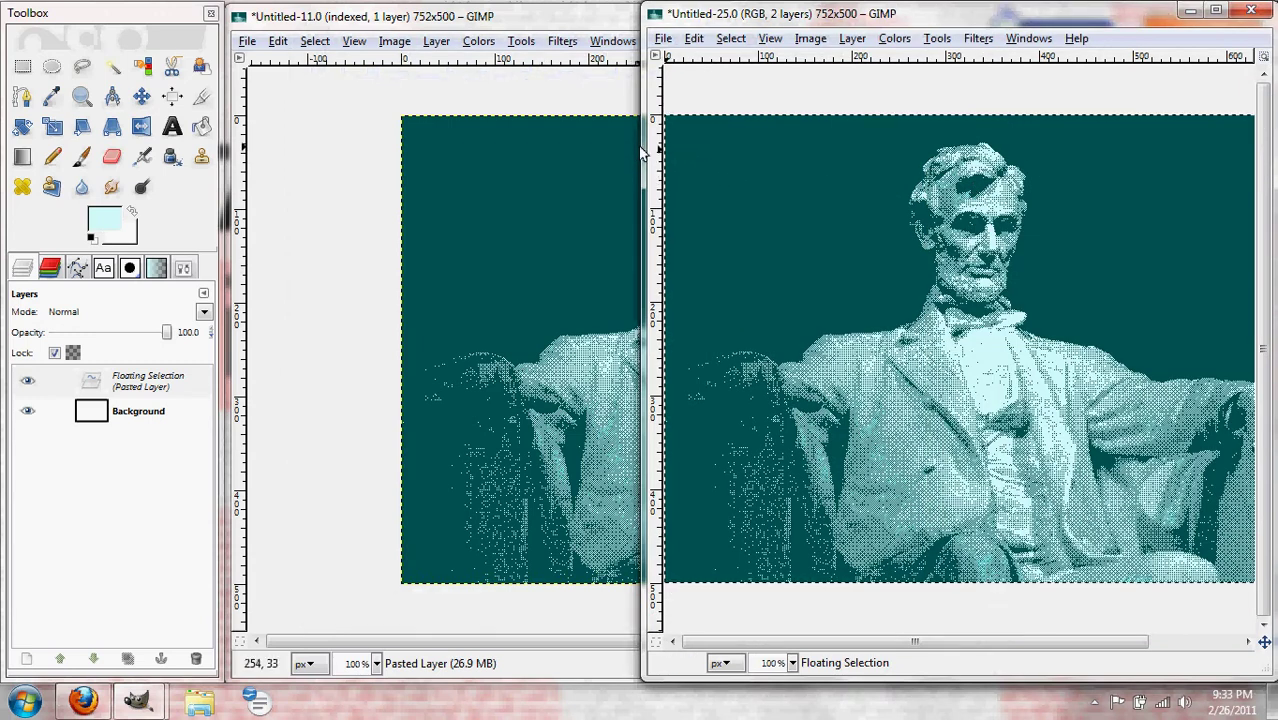
left_click_drag(440, 148, 230, 148)
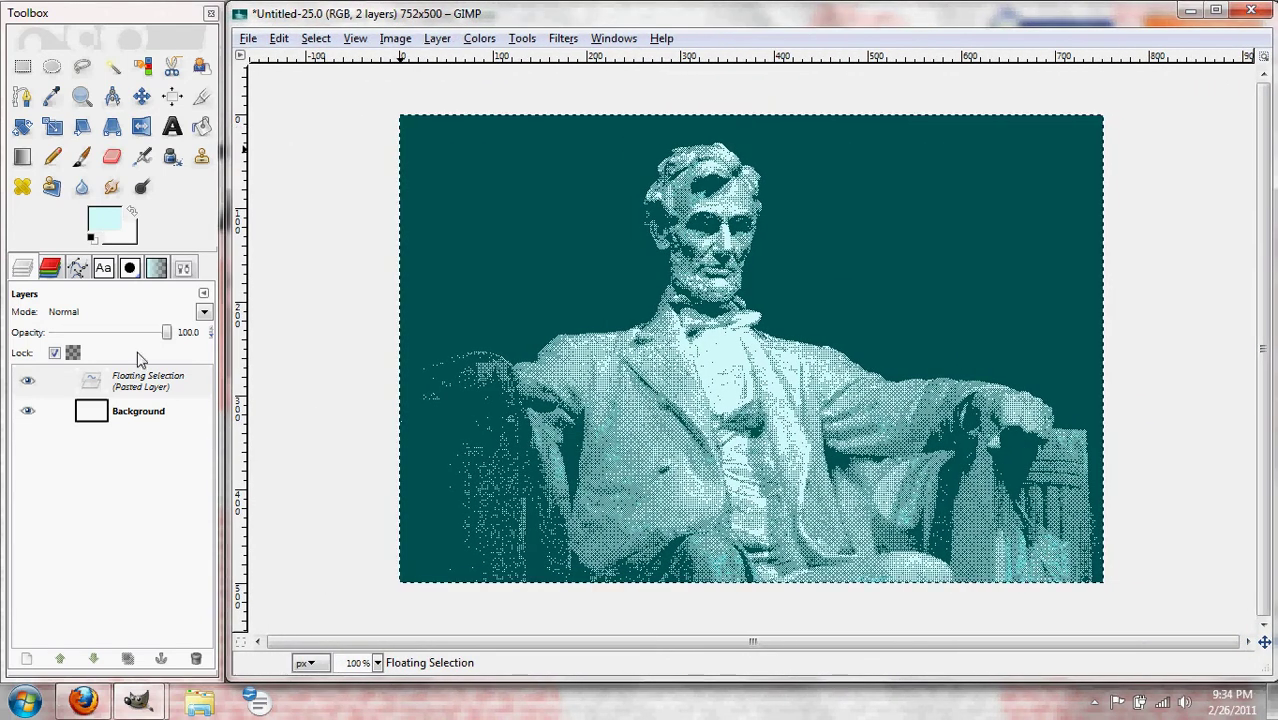
right_click(143, 390)
left_click(230, 97)
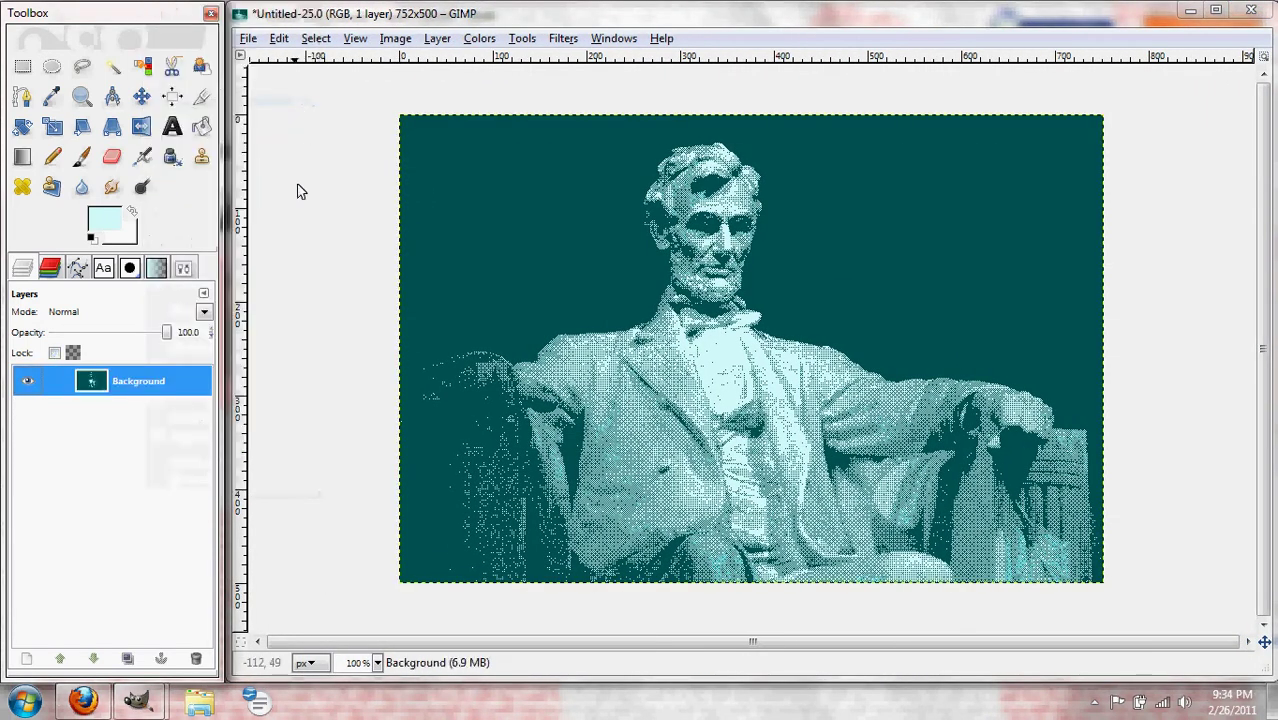
Step: Scale the image to 50%, giving 376 × 250 pixels, and zoom to 200%
left_click(396, 38)
left_click(436, 205)
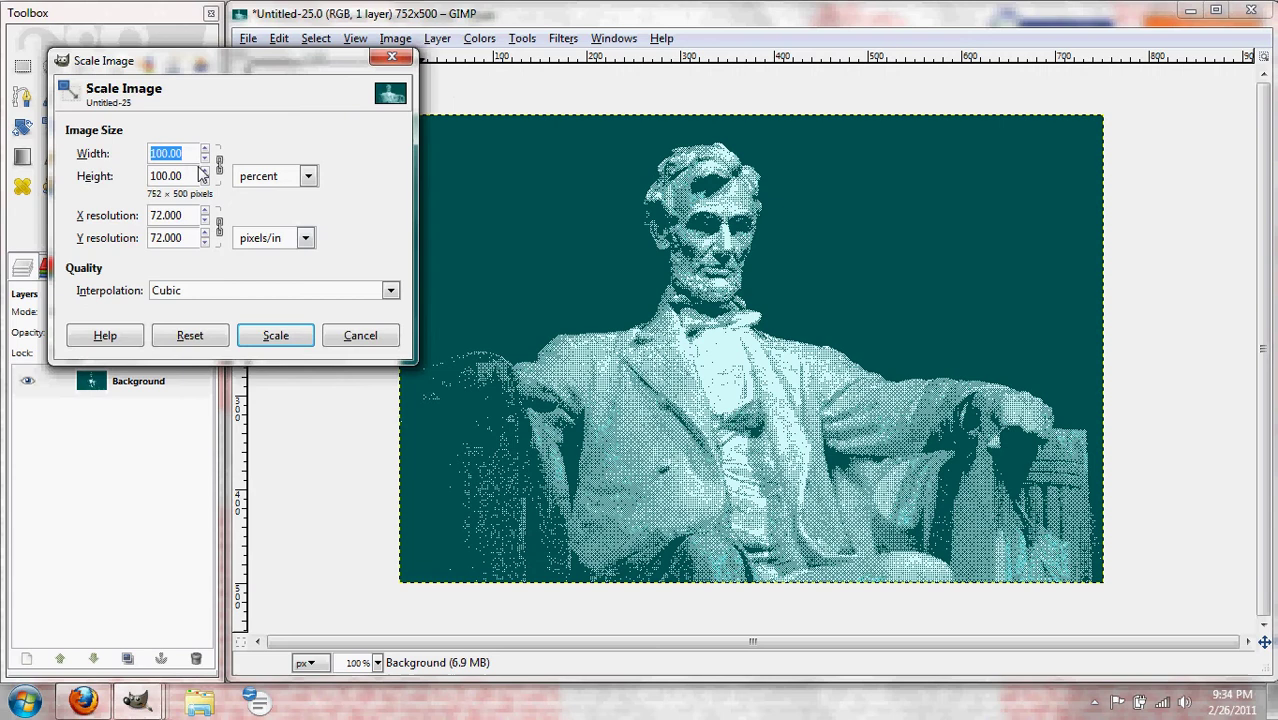
type("50")
key("Tab")
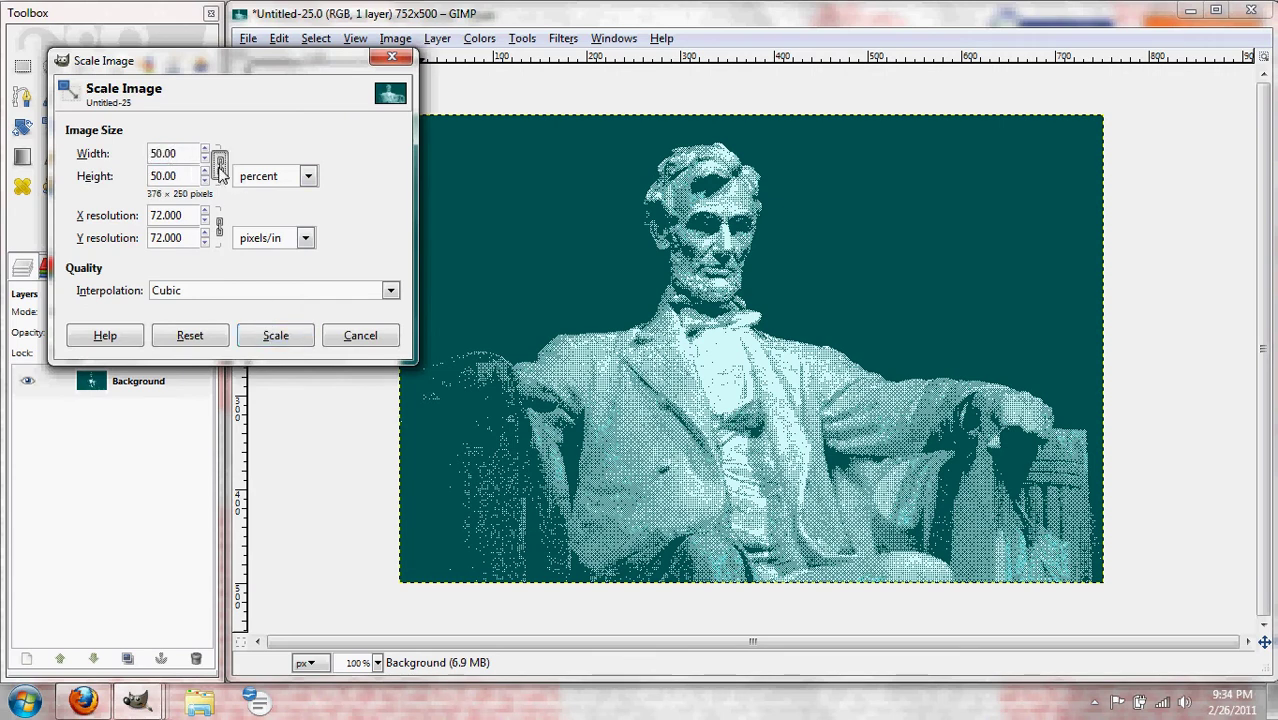
left_click(272, 335)
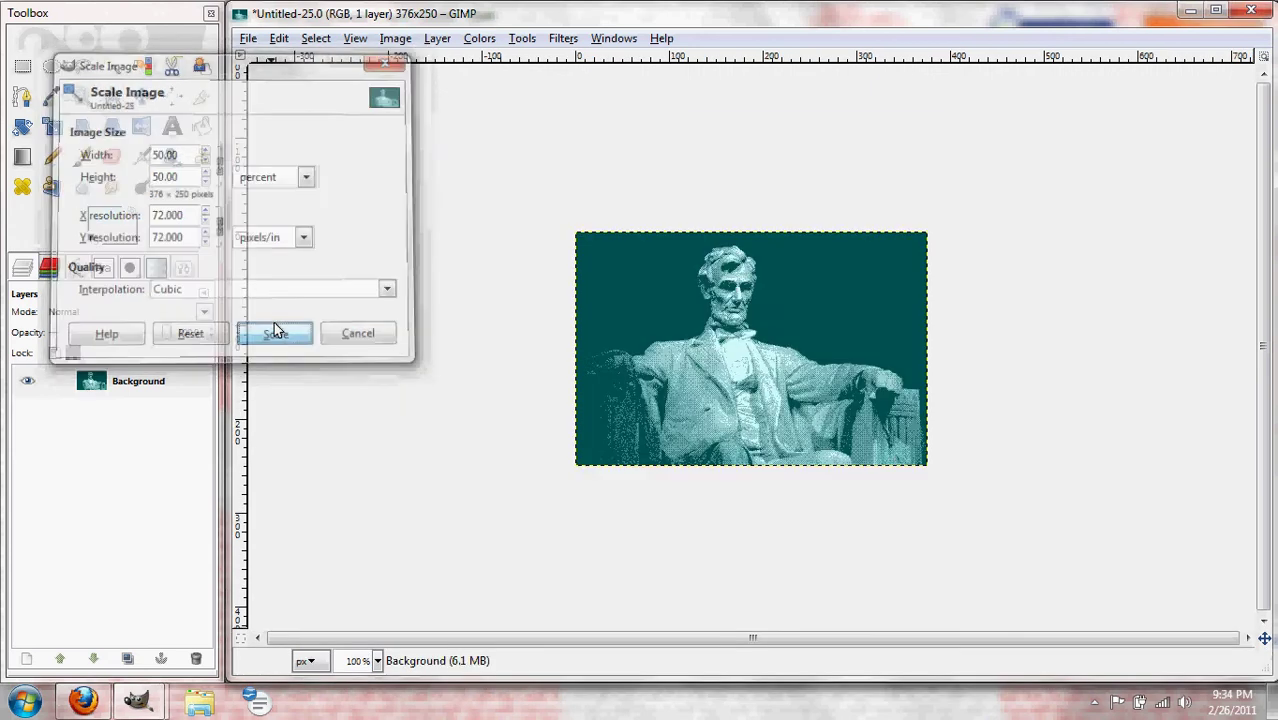
key("plus")
key("plus")
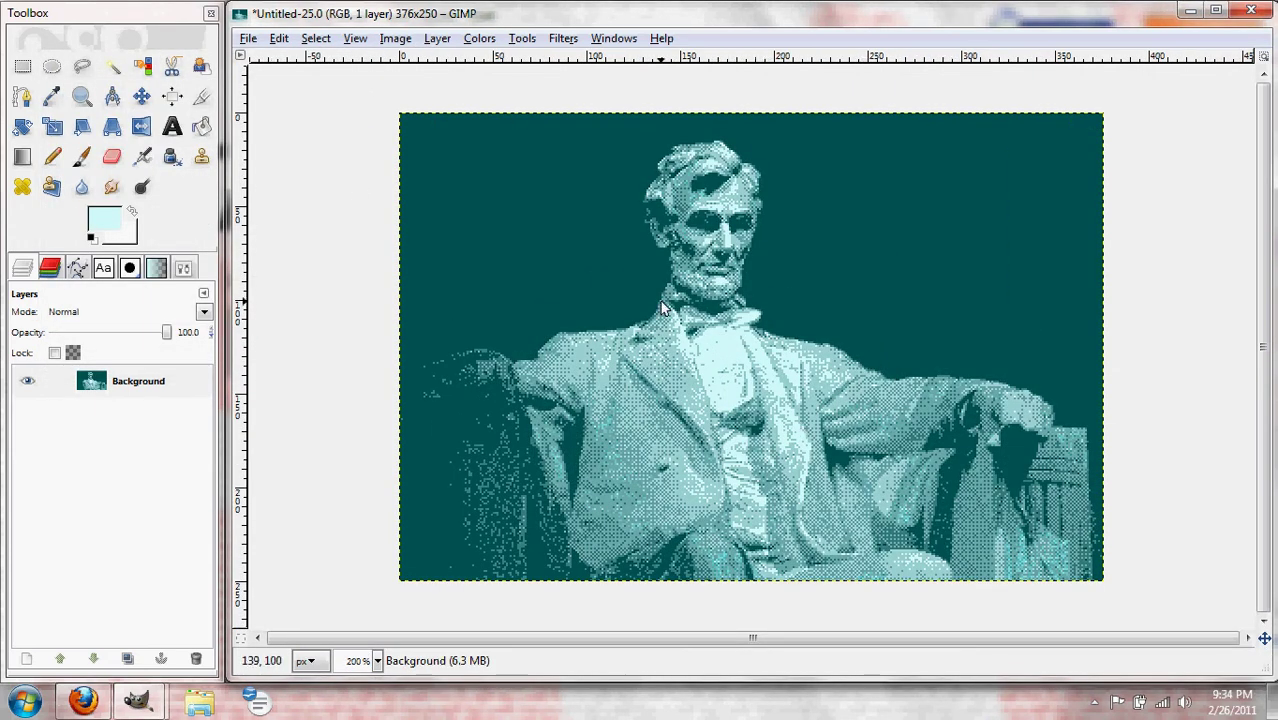
Step: Convert the 376 × 250 image to indexed with the 8bit palette and dithering None
left_click(309, 41)
mouse_move(392, 42)
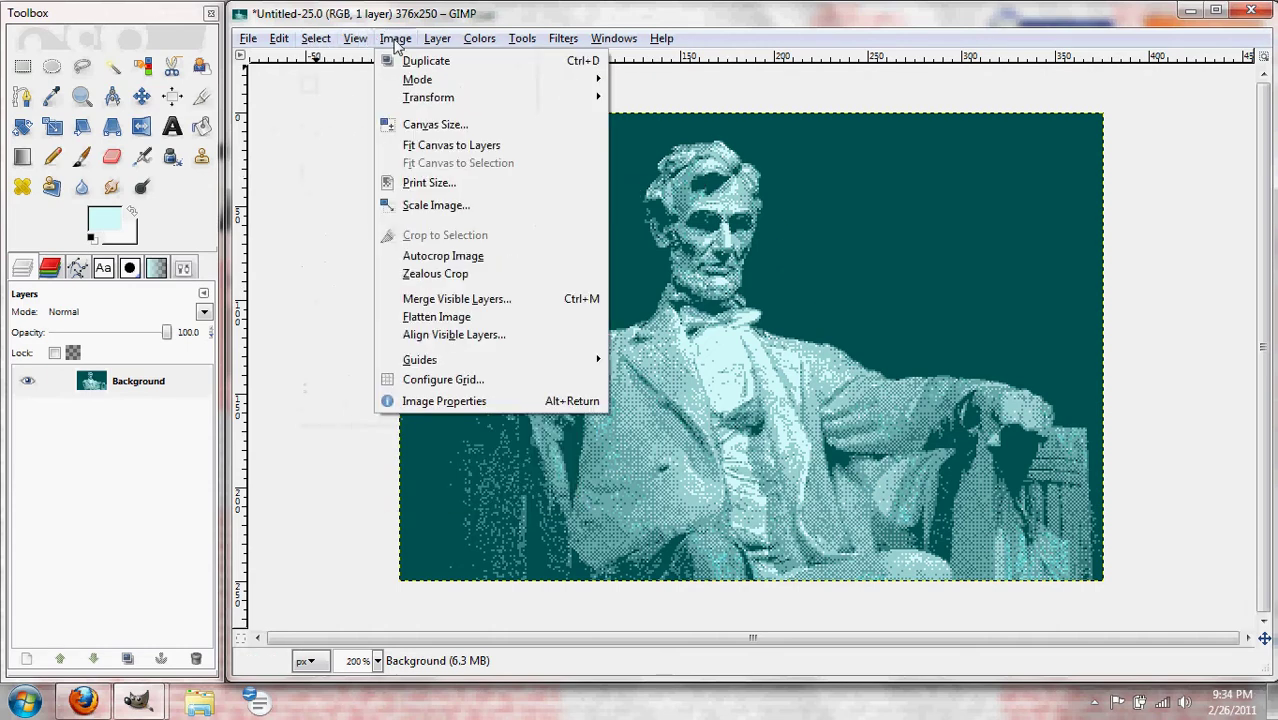
mouse_move(443, 80)
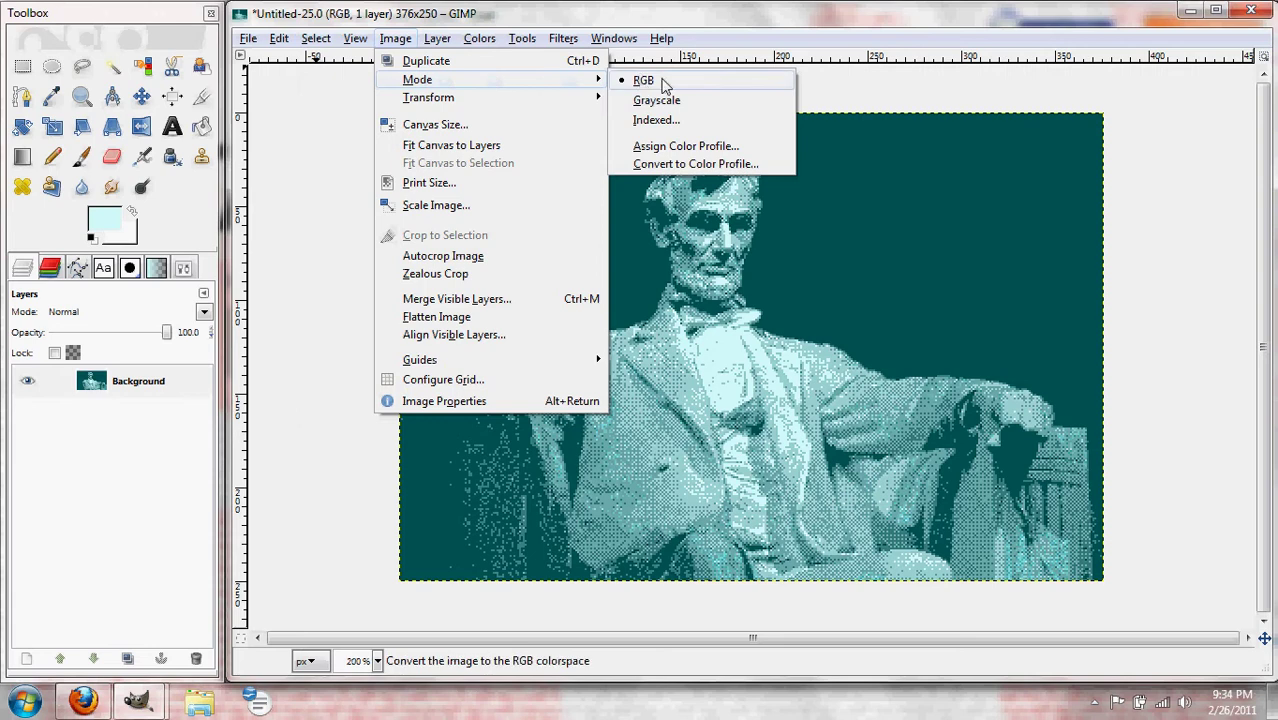
left_click(703, 123)
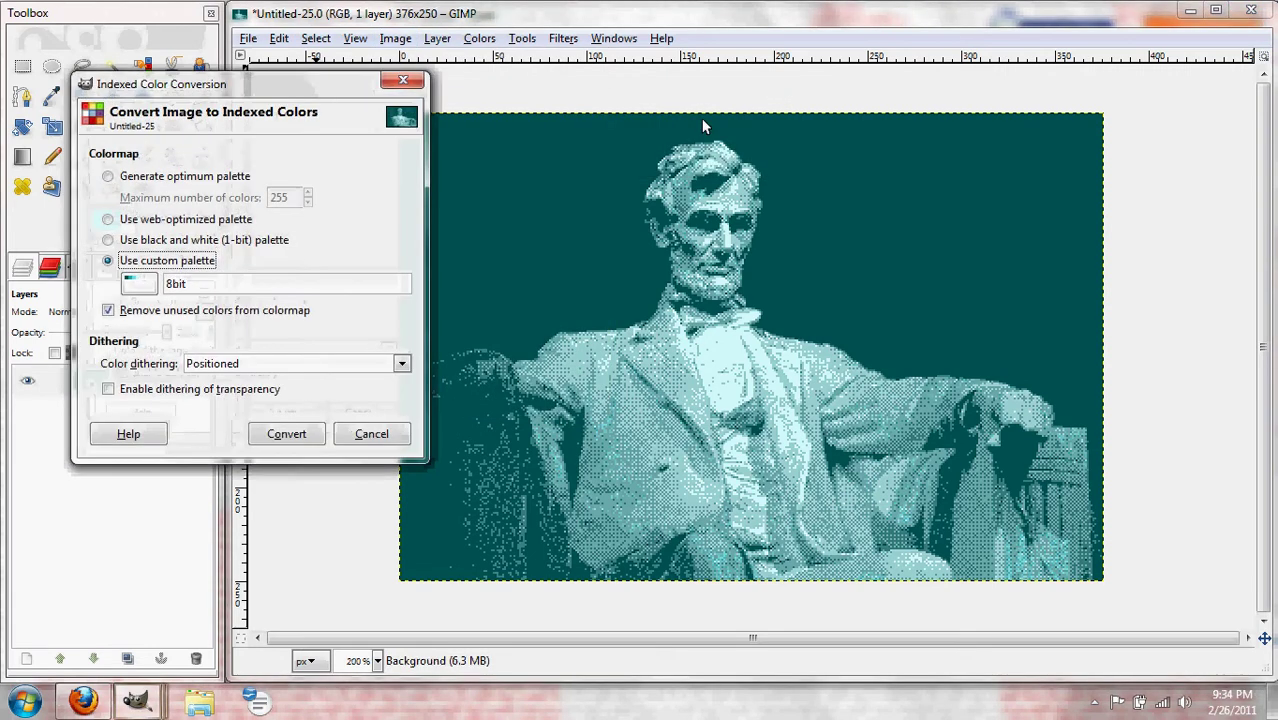
left_click(203, 370)
left_click(212, 381)
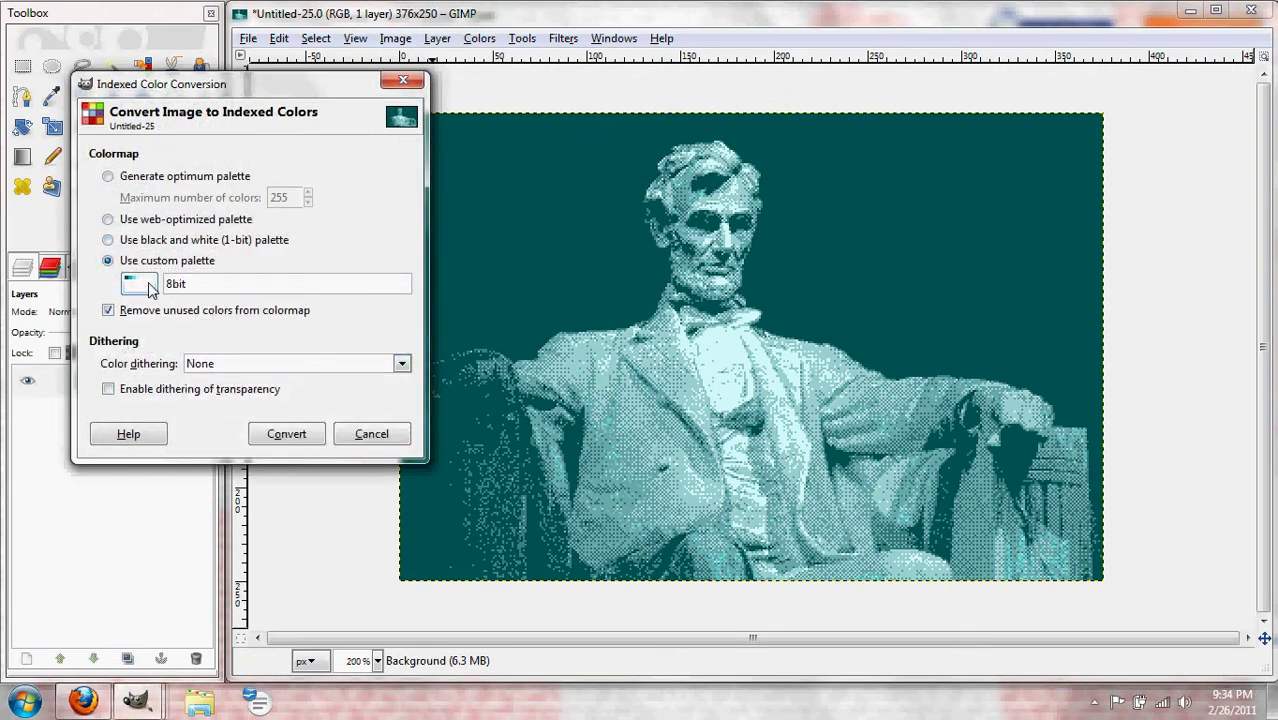
left_click(280, 434)
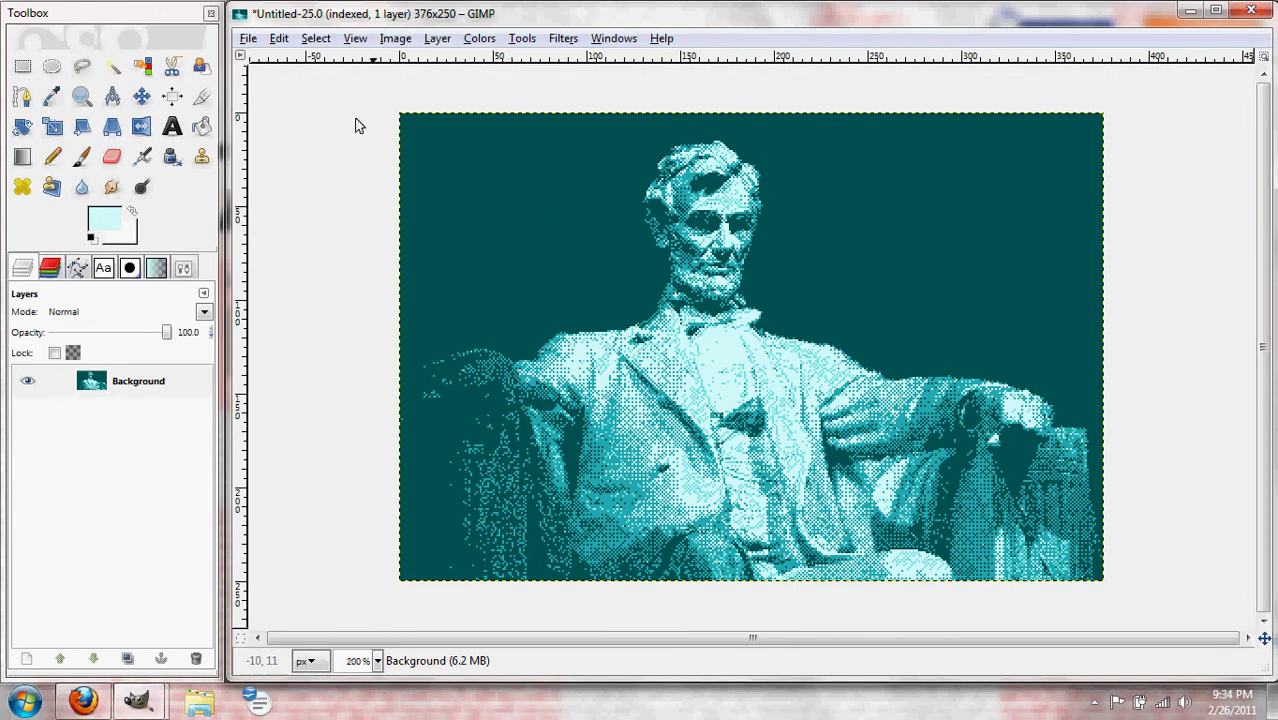
Step: Apply Posterize at 4 levels to the teal Lincoln image, comparing the preview before and after
left_click(280, 40)
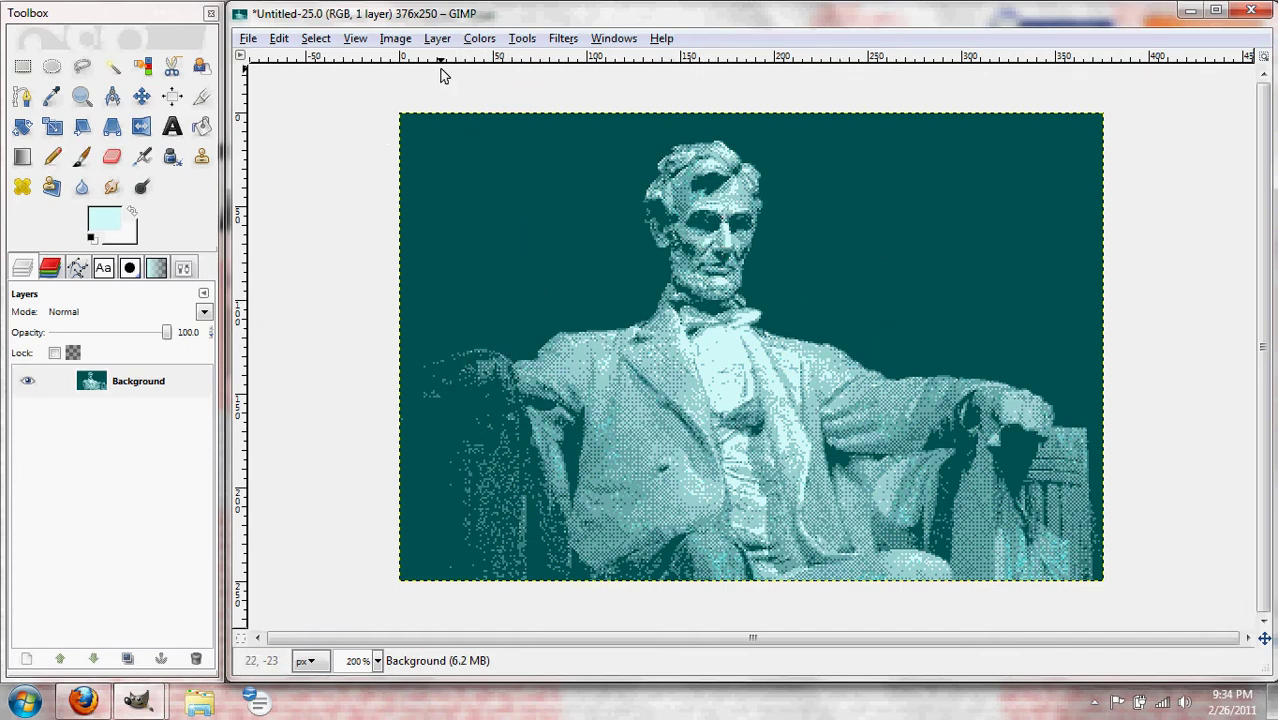
left_click(480, 39)
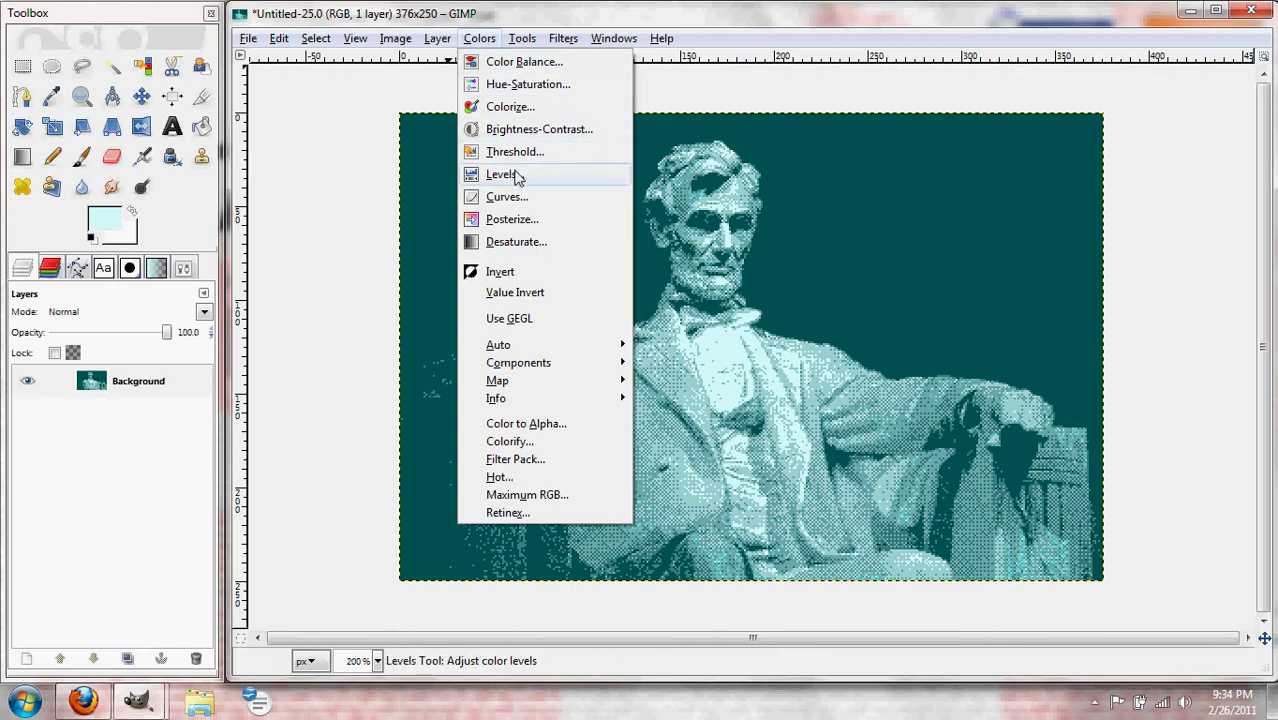
left_click(515, 220)
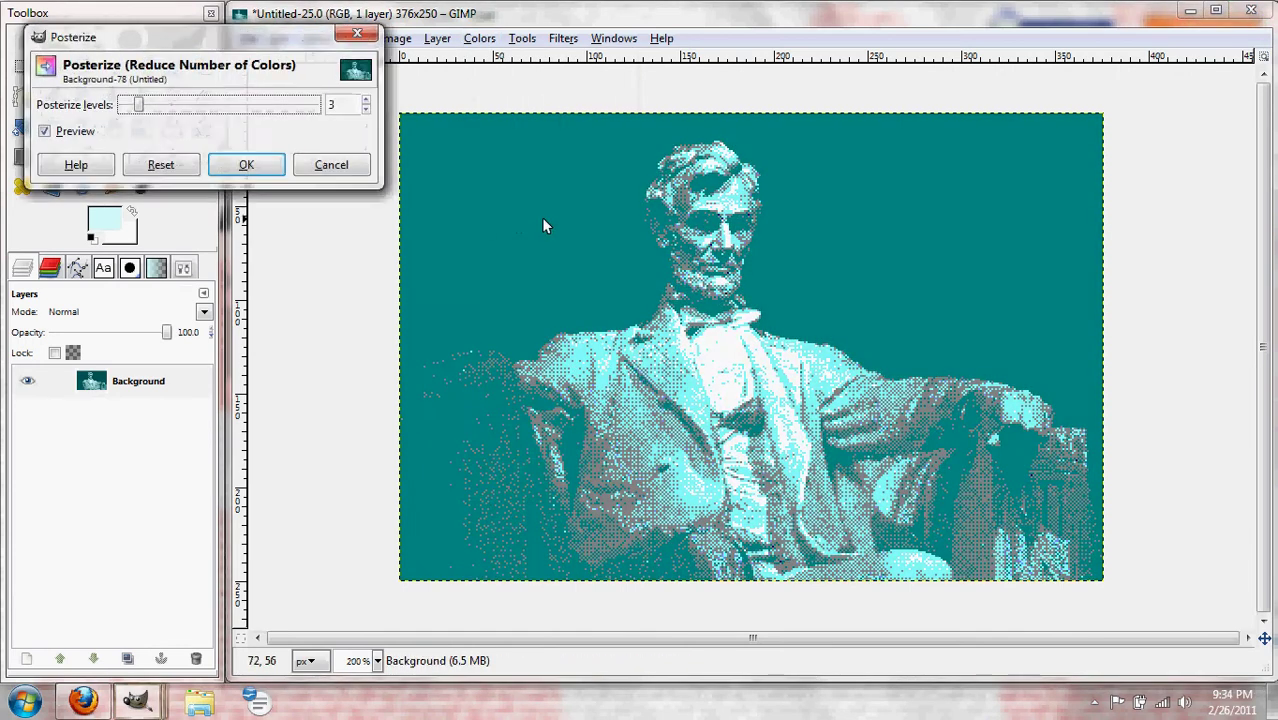
left_click(319, 105)
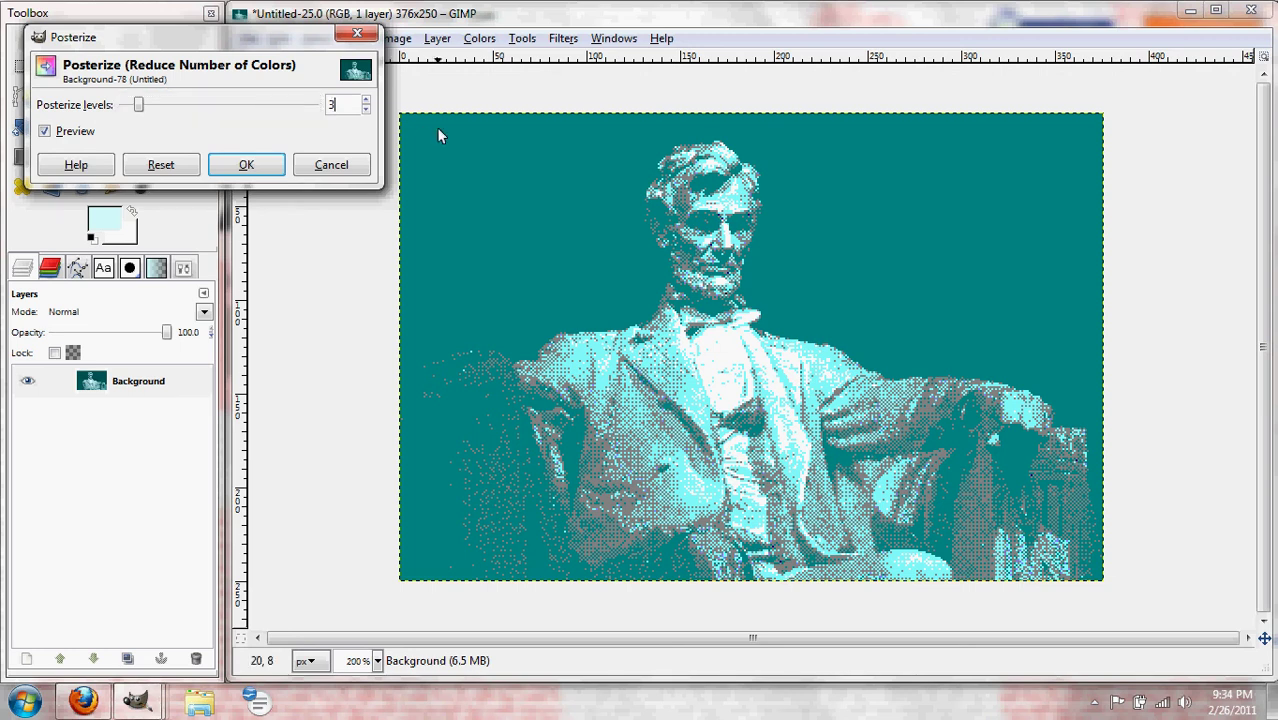
key("Page_Up")
key("Page_Up")
key("Page_Up")
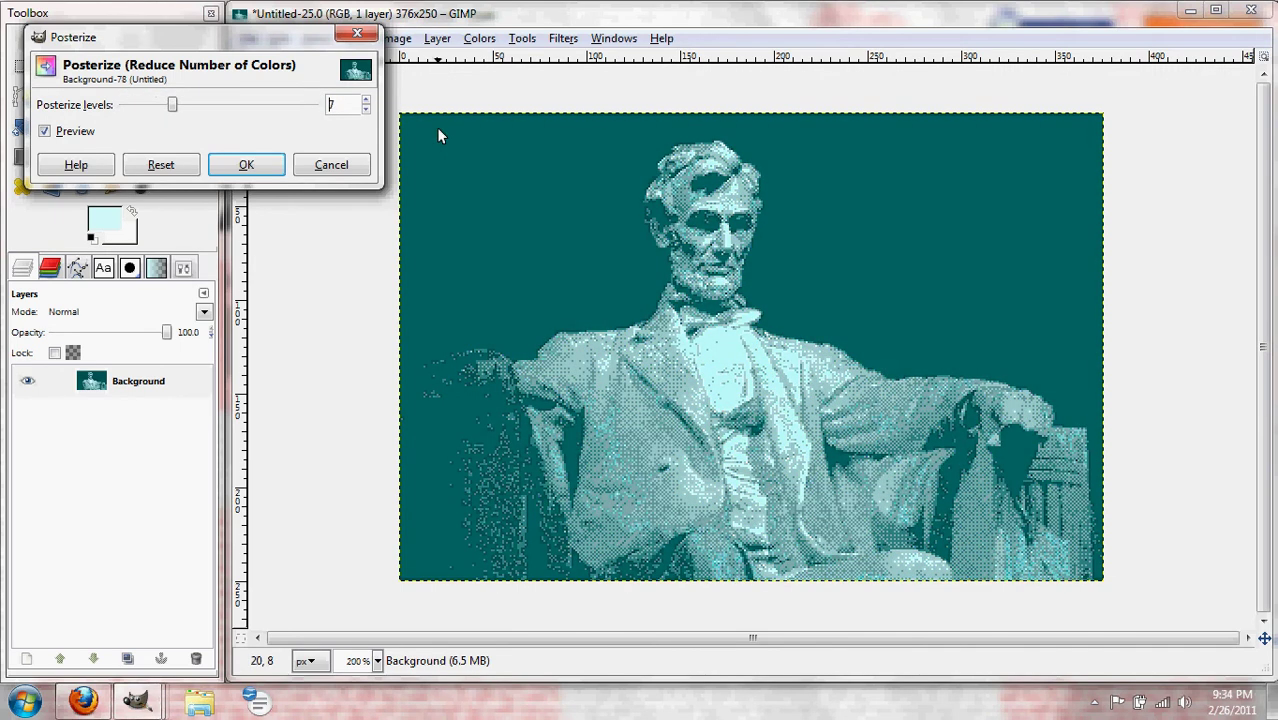
key("Down")
key("Down")
key("Down")
key("Down")
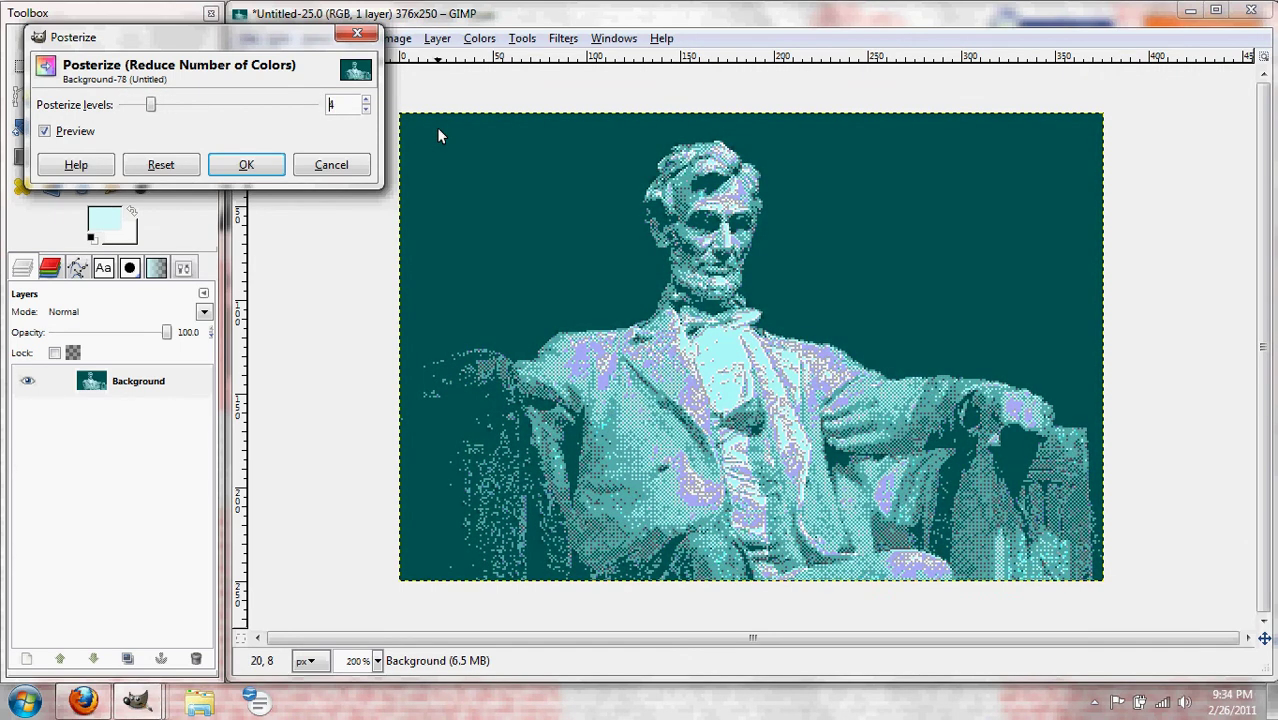
left_click(45, 132)
left_click(45, 132)
left_click(45, 132)
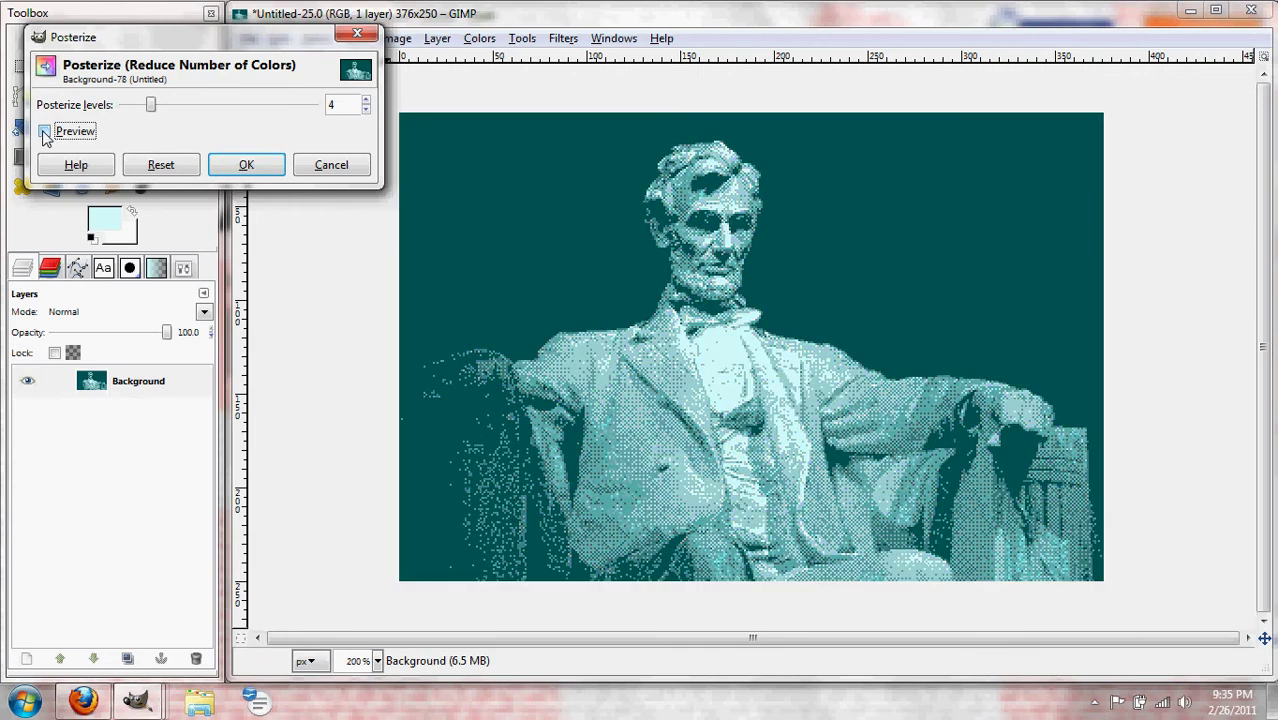
left_click(45, 132)
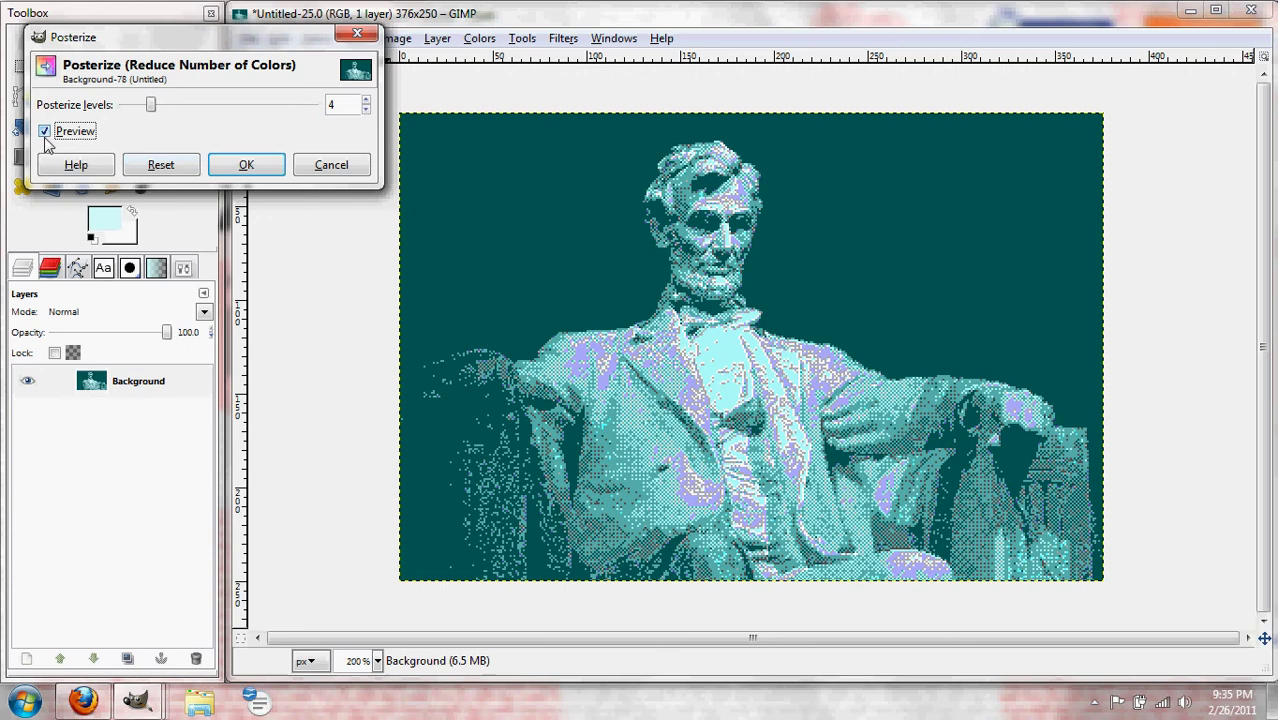
left_click(245, 165)
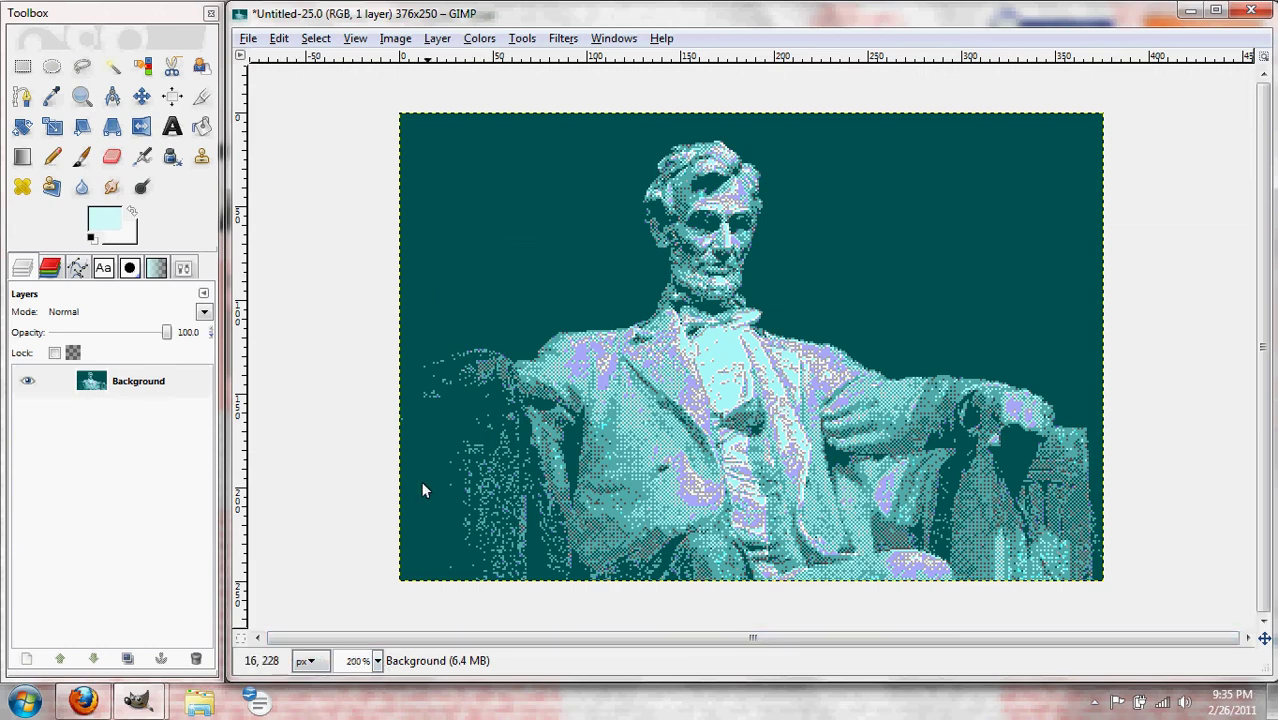
key("1")
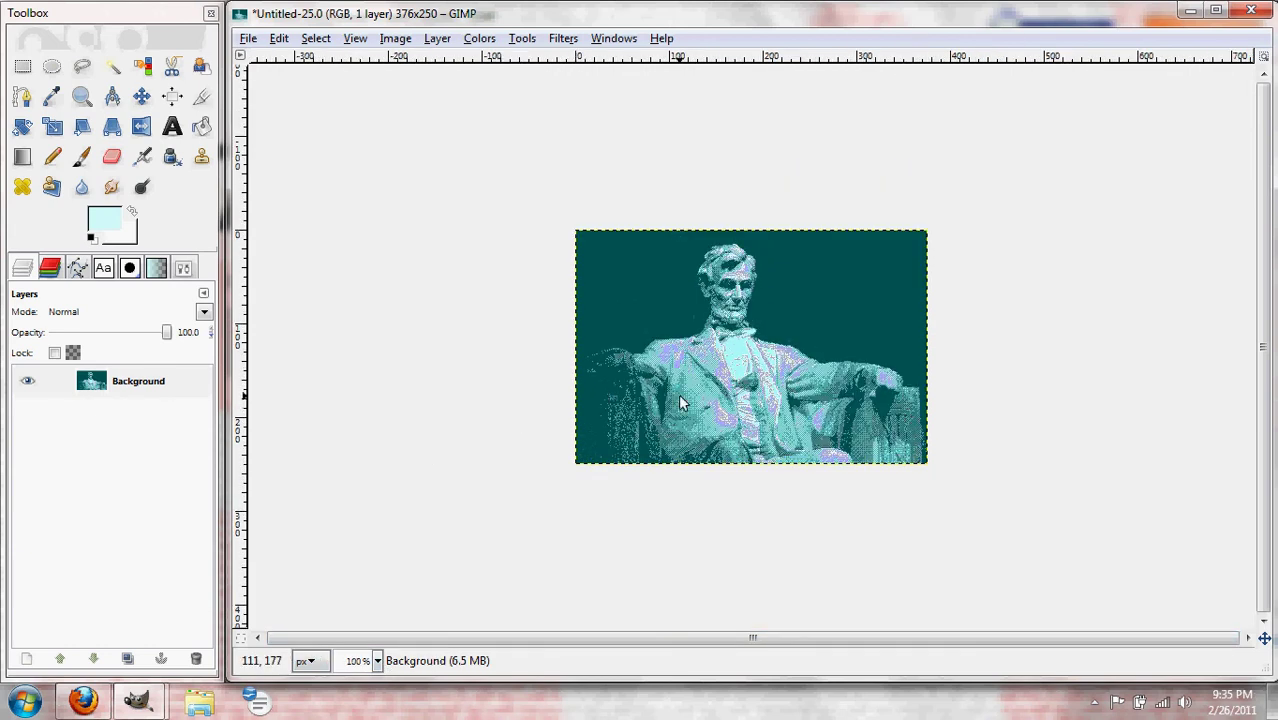
key("2")
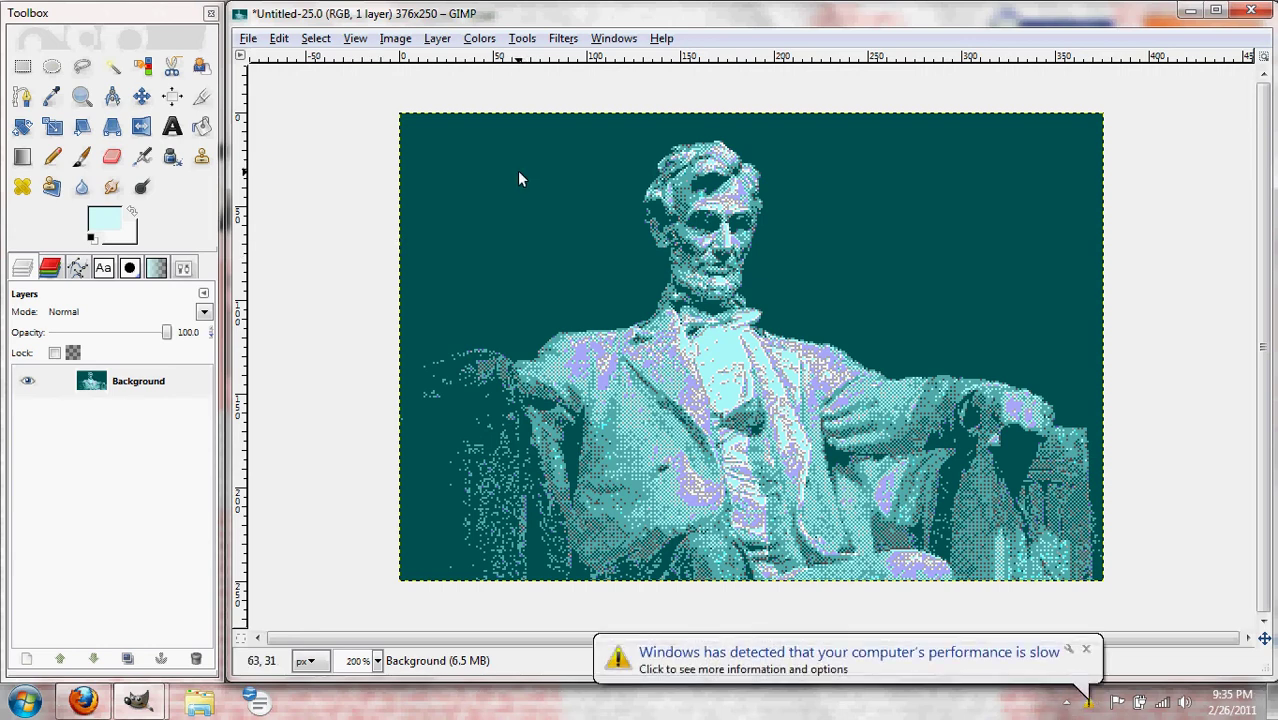
left_click(1086, 650)
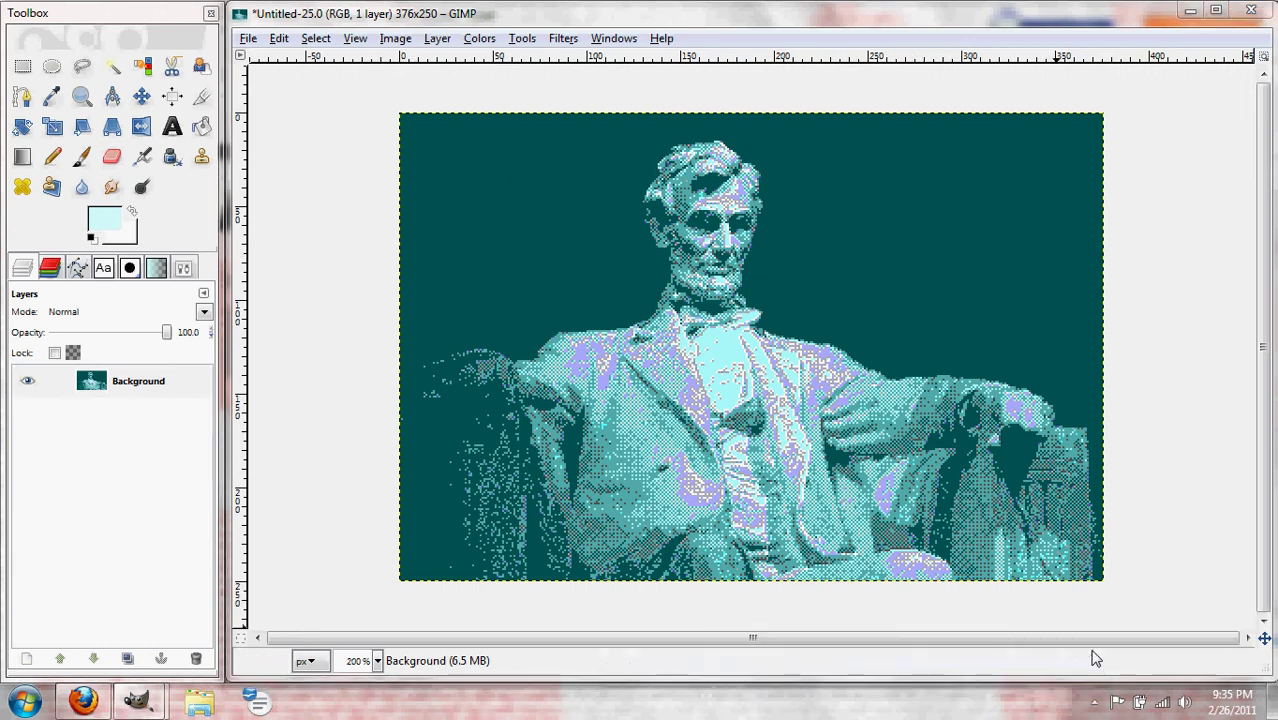
Step: Create a new blank 376x250 image and widen its window beside the original
left_click(248, 38)
left_click(262, 62)
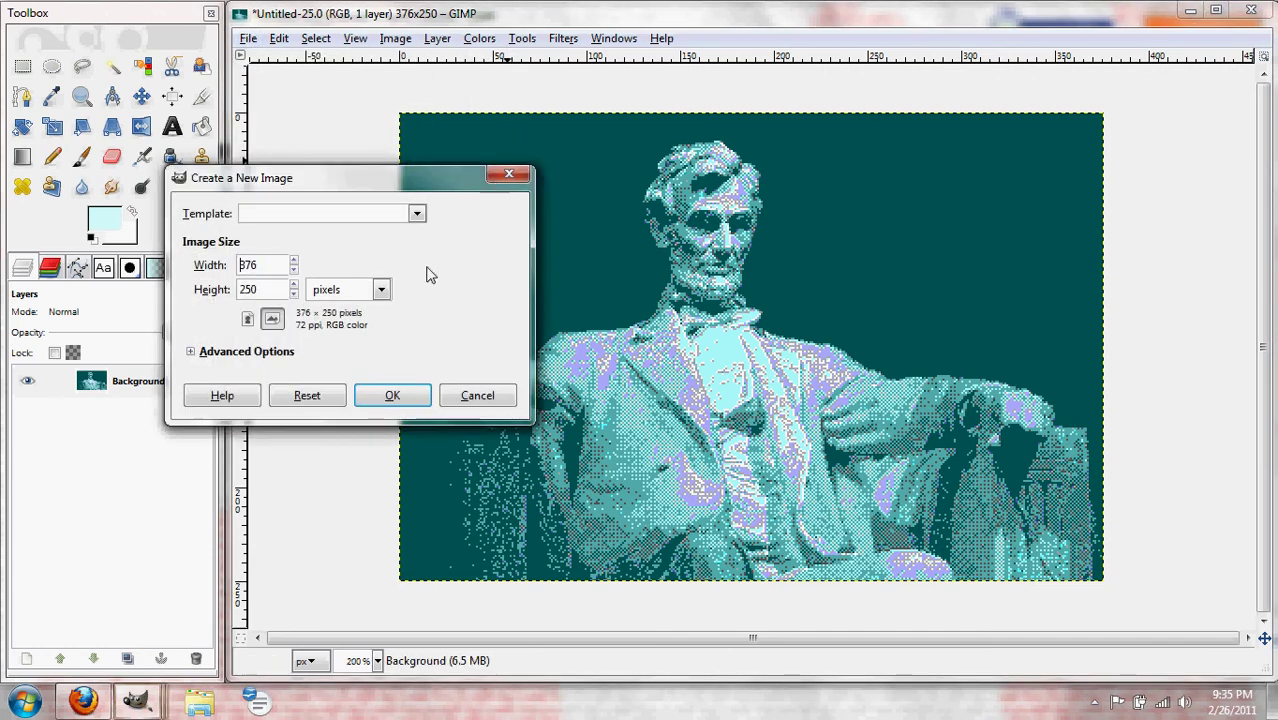
left_click(395, 396)
key("super+Right")
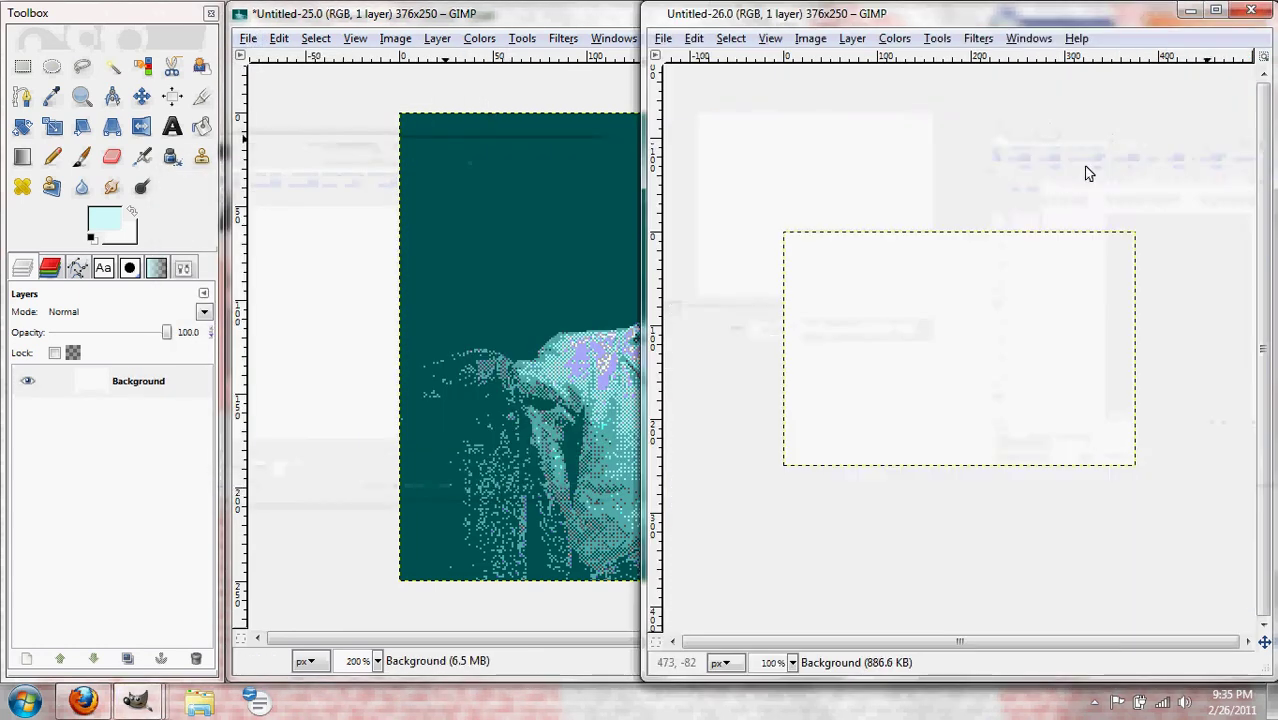
left_click_drag(645, 140, 229, 70)
Step: Paste the clipboard screenshot into the new image as its own layer
left_click(279, 40)
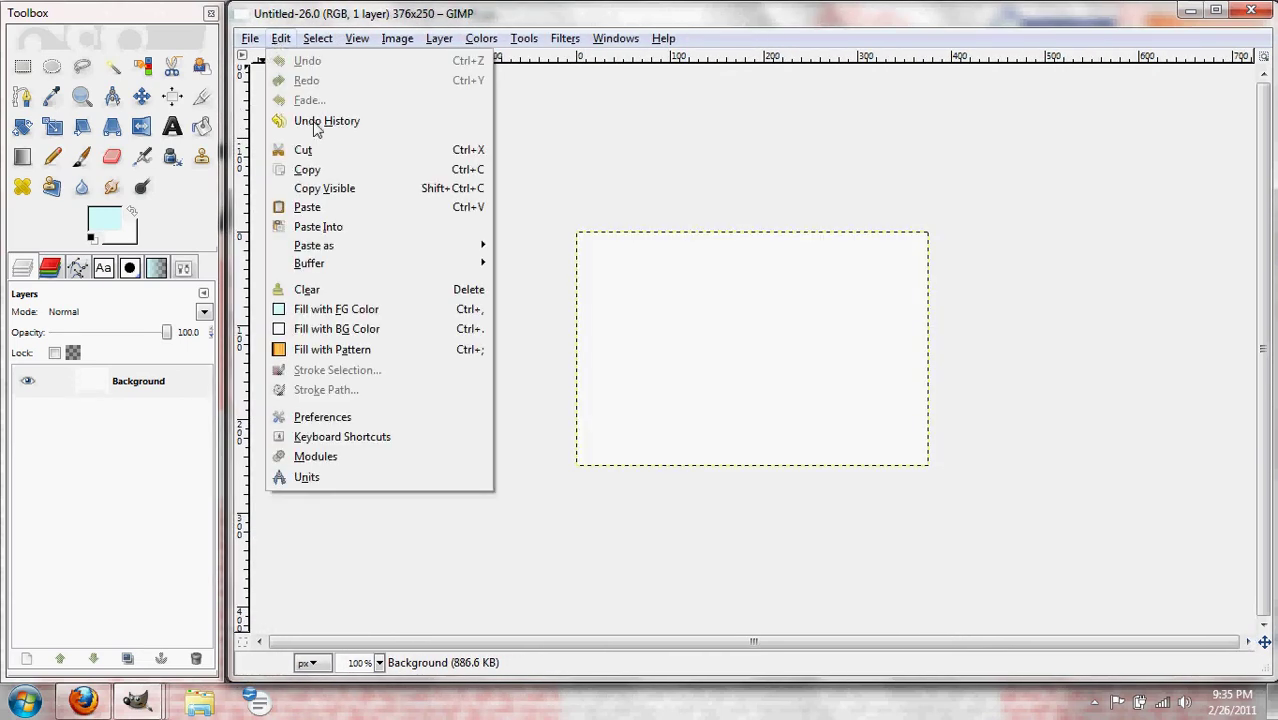
left_click(328, 202)
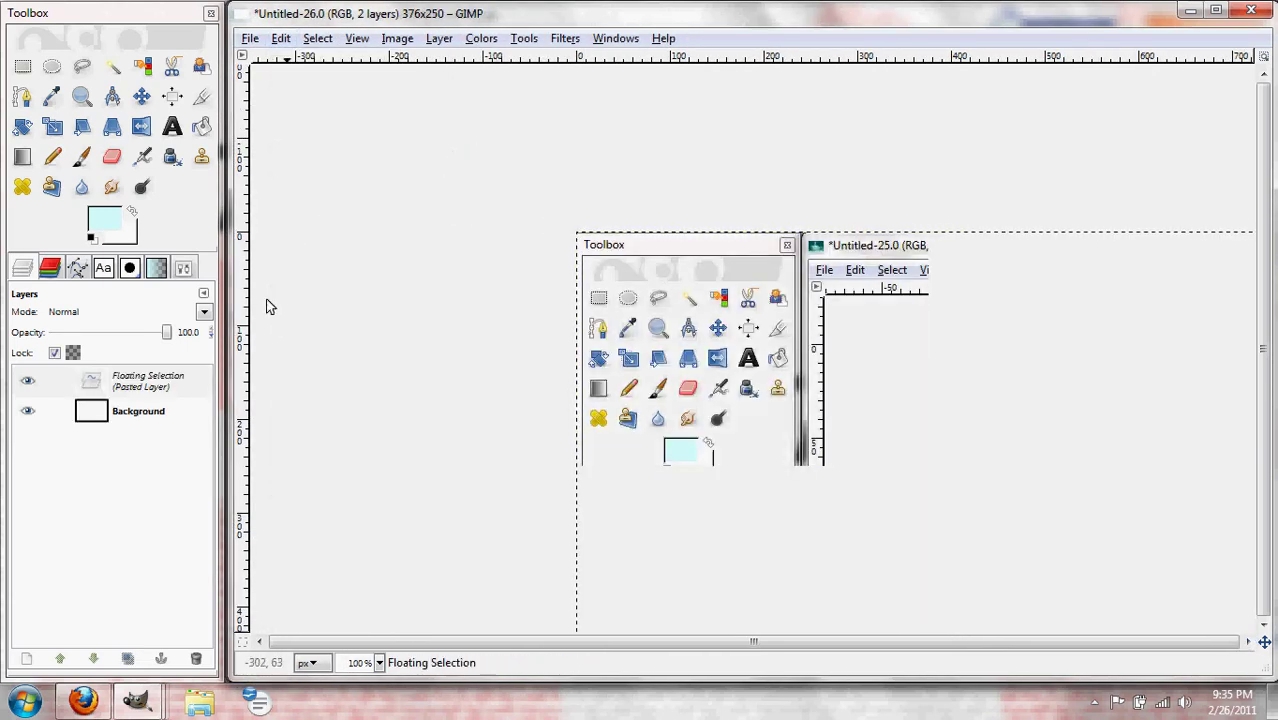
right_click(145, 380)
left_click(203, 40)
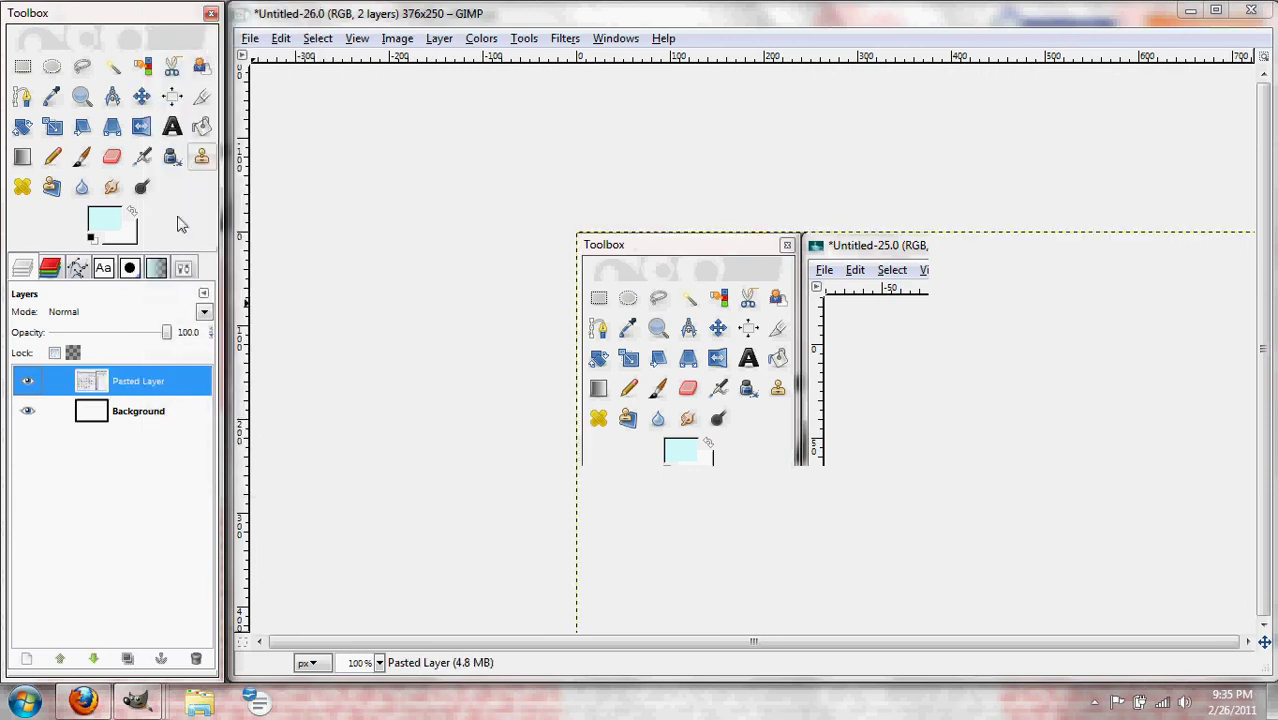
Step: Delete the blank Background layer and fit the canvas to the 1366x768 screenshot layer
left_click(60, 411)
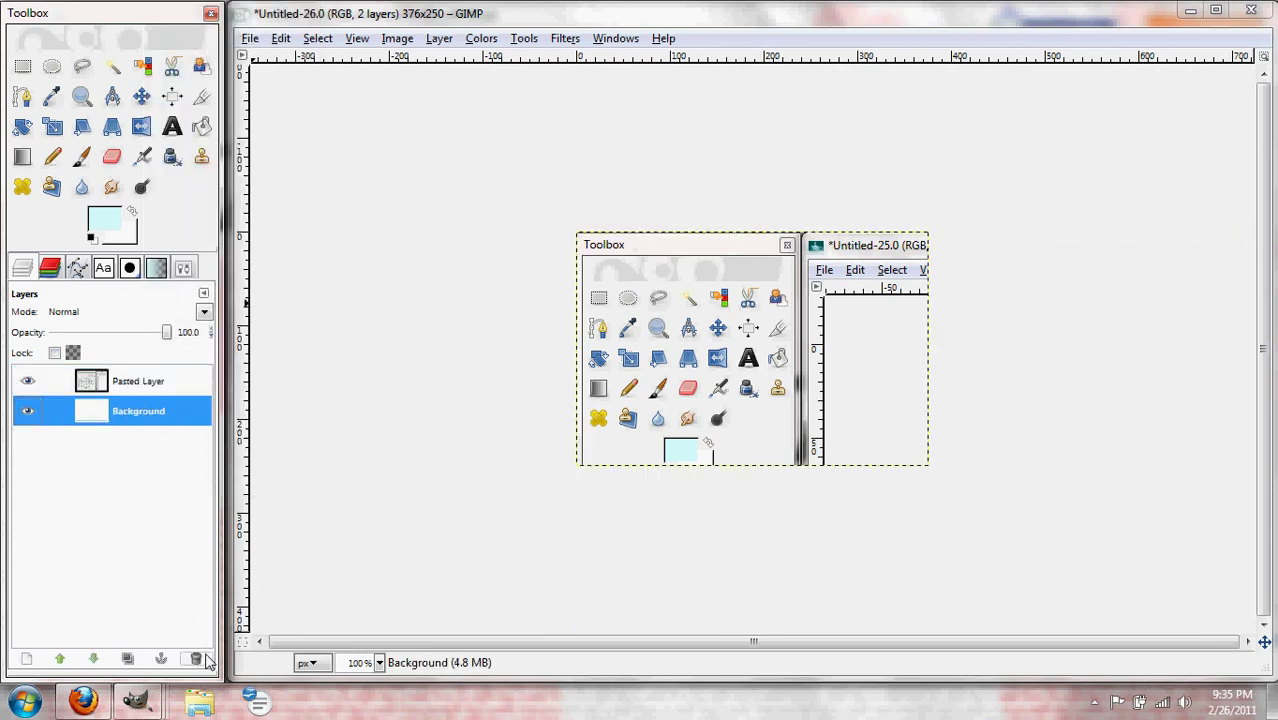
left_click(196, 658)
left_click(439, 38)
mouse_move(394, 40)
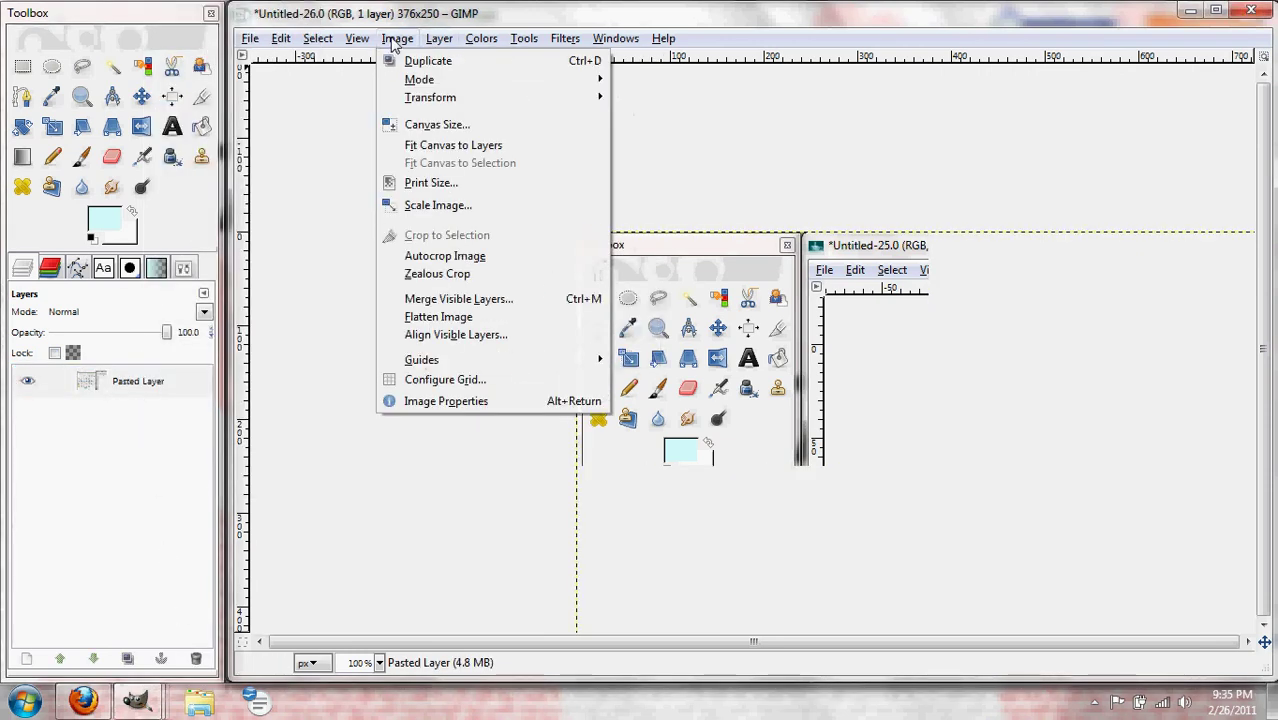
left_click(424, 146)
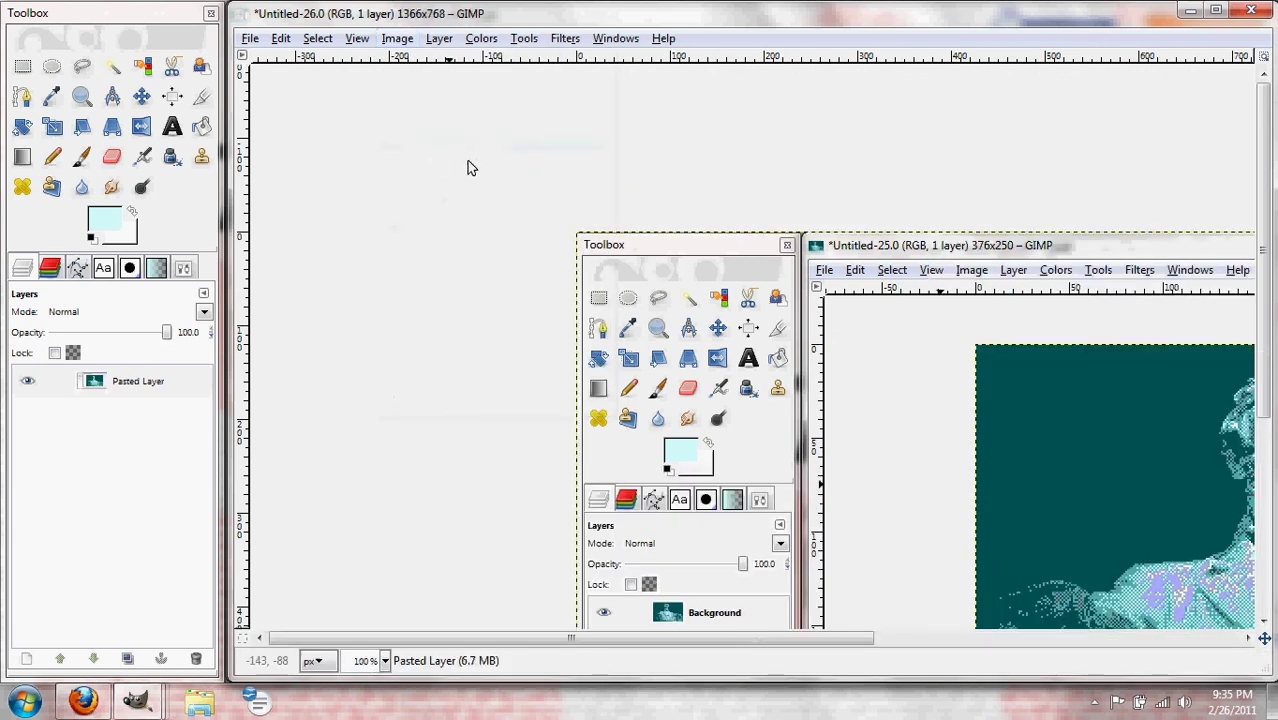
Step: Select the Lincoln picture within the screenshot with a rectangle and copy it
left_click_drag(723, 638, 923, 638)
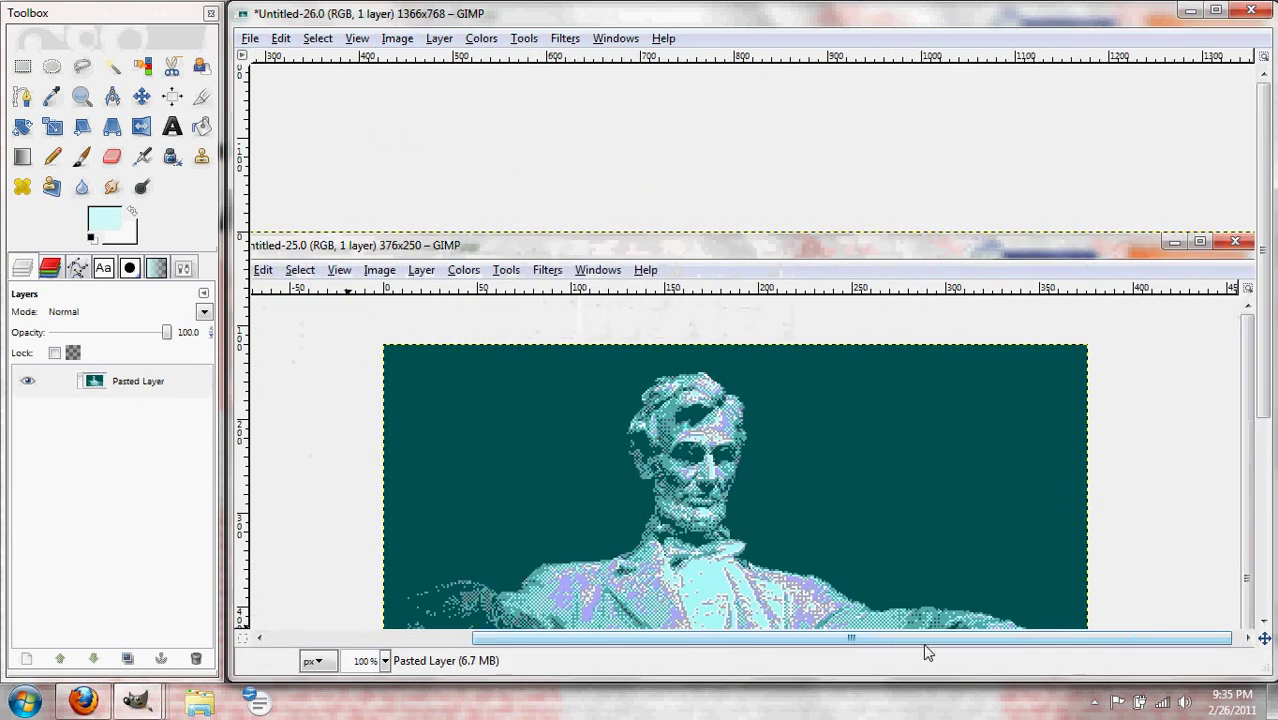
scroll(820, 430, "down", 4)
scroll(540, 520, "down", 2)
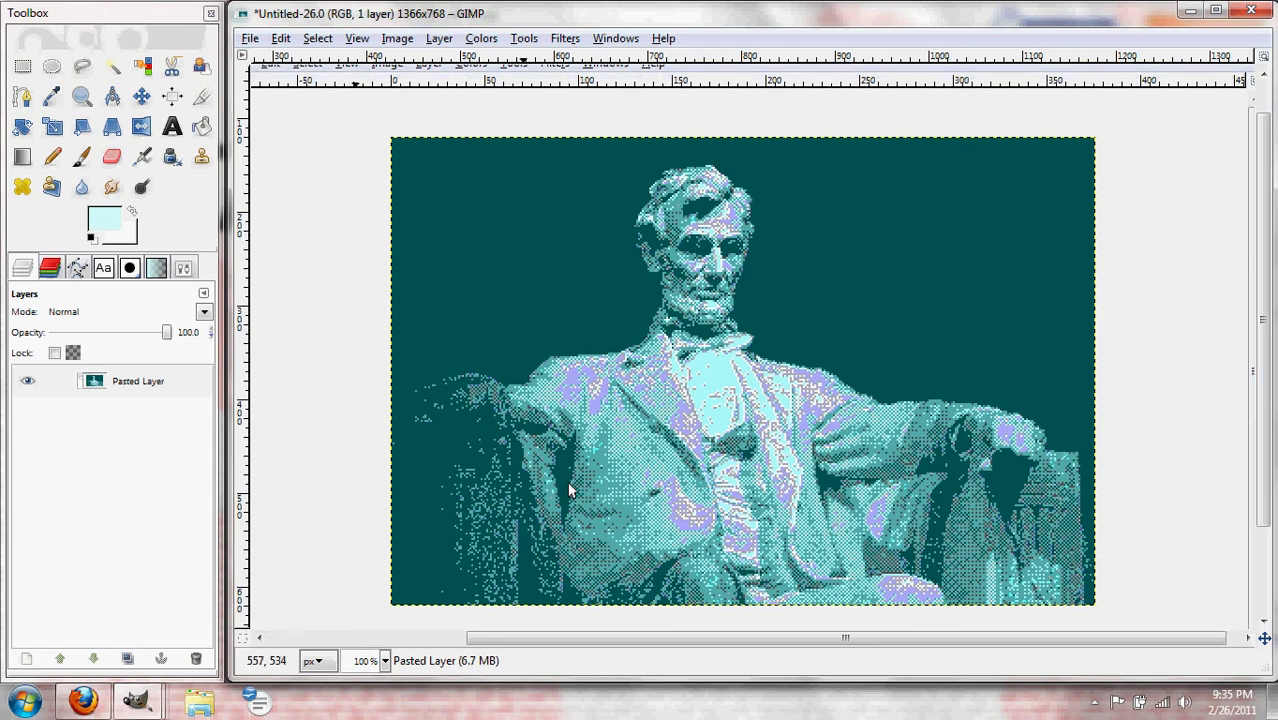
left_click(22, 66)
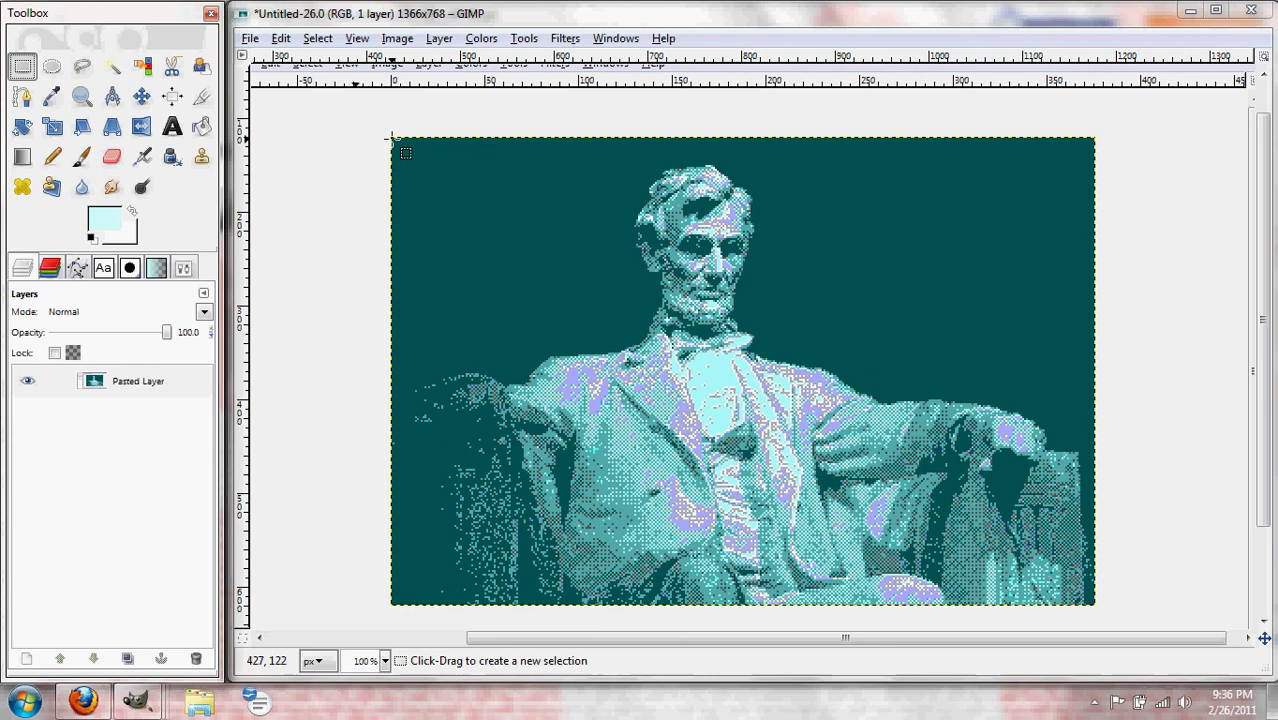
left_click_drag(380, 140, 1108, 615)
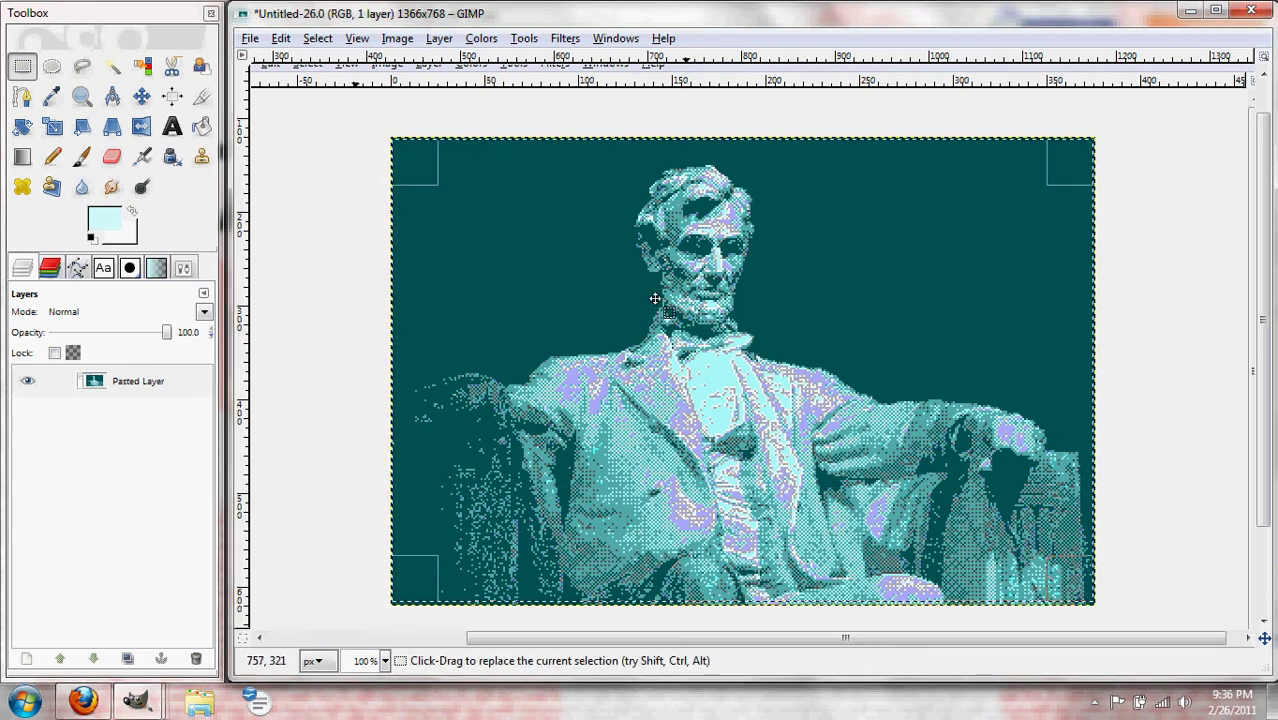
left_click(281, 38)
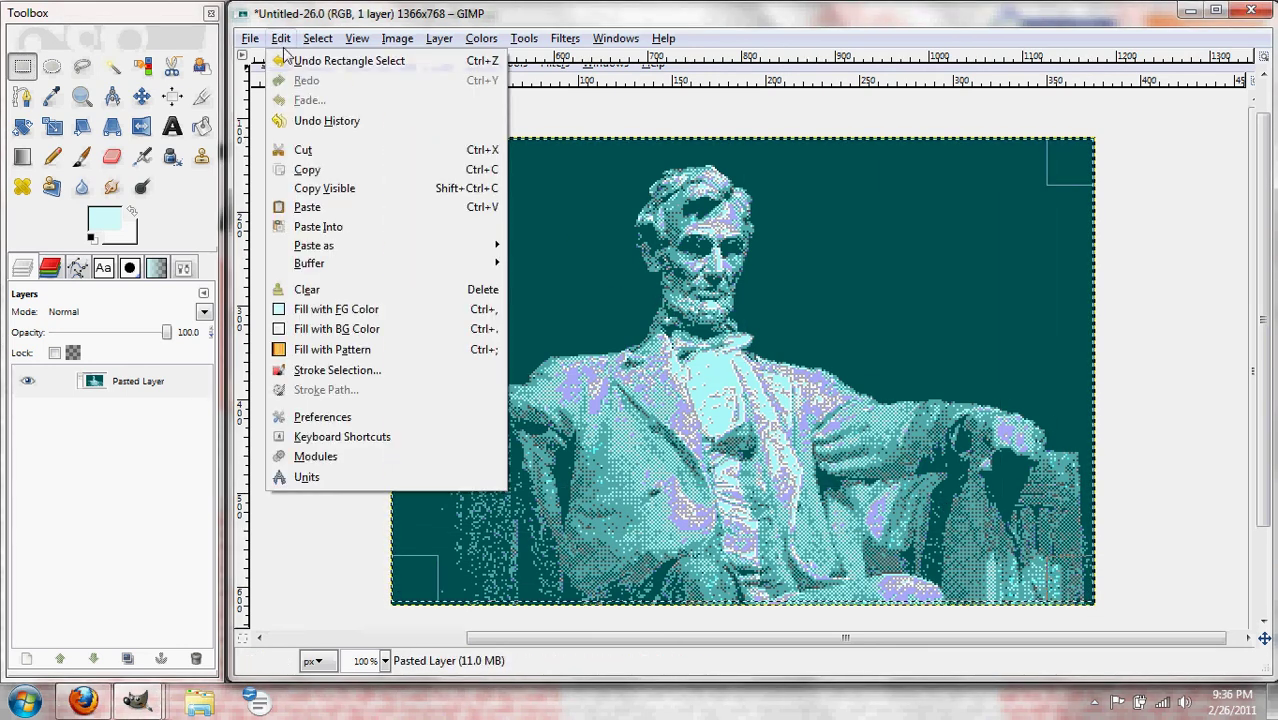
left_click(308, 170)
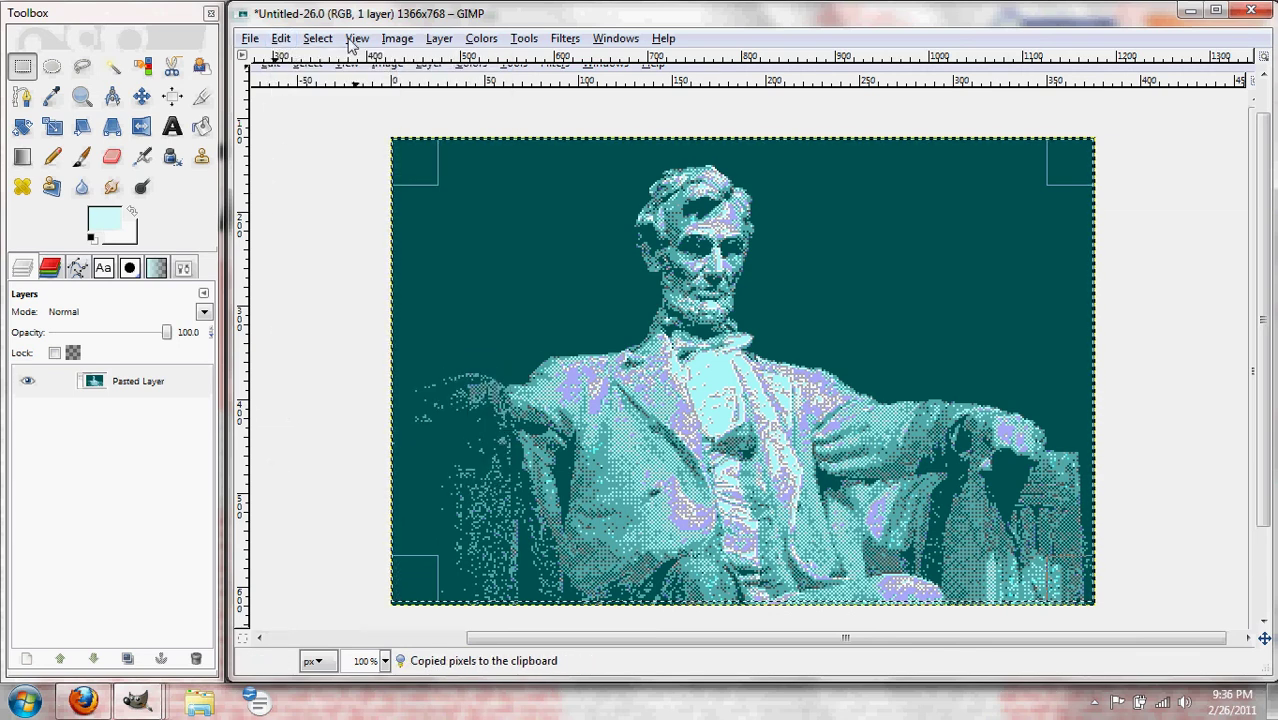
Step: Clear the selection and paste the copied Lincoln picture as a new layer
left_click(318, 38)
left_click(340, 106)
left_click(281, 38)
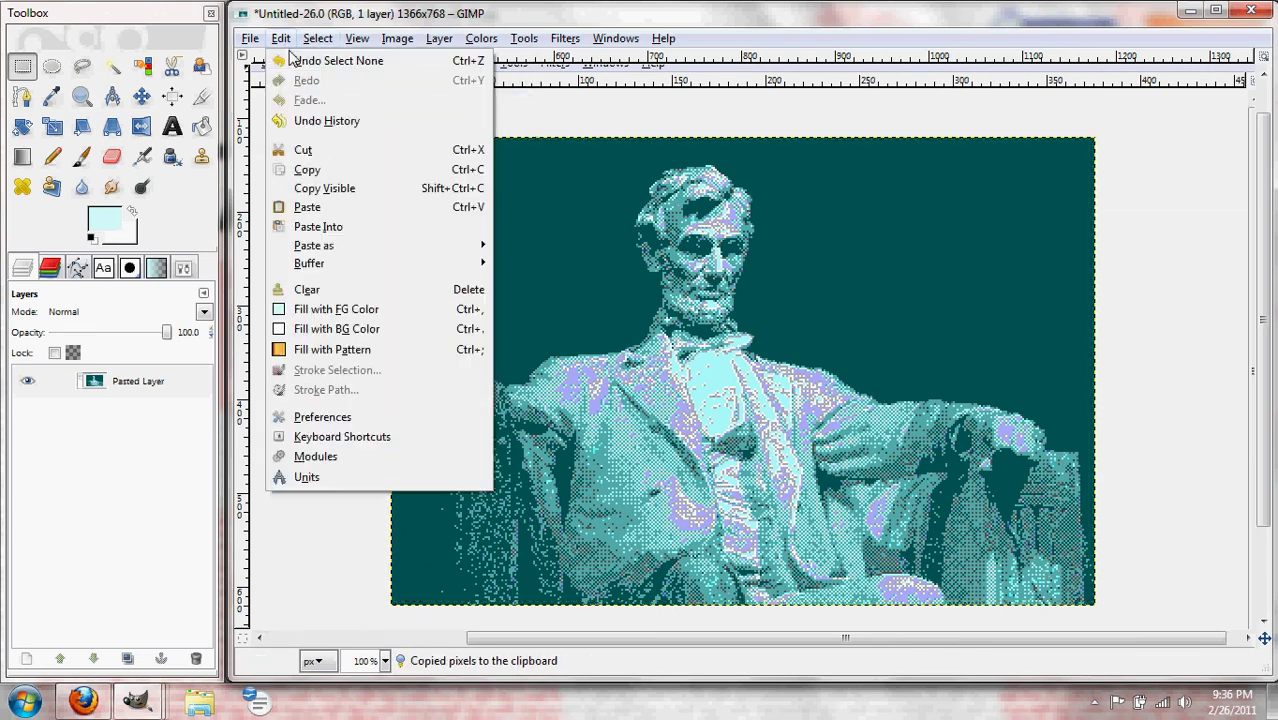
left_click(332, 205)
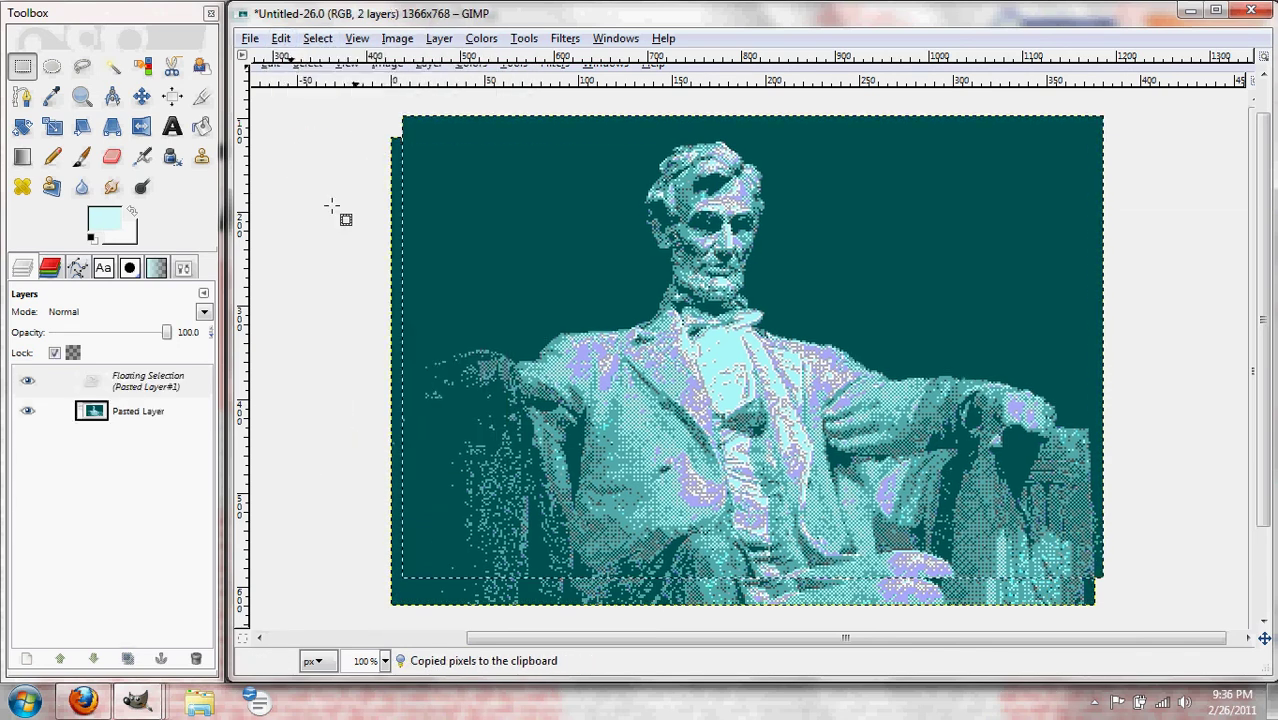
right_click(125, 380)
left_click(185, 40)
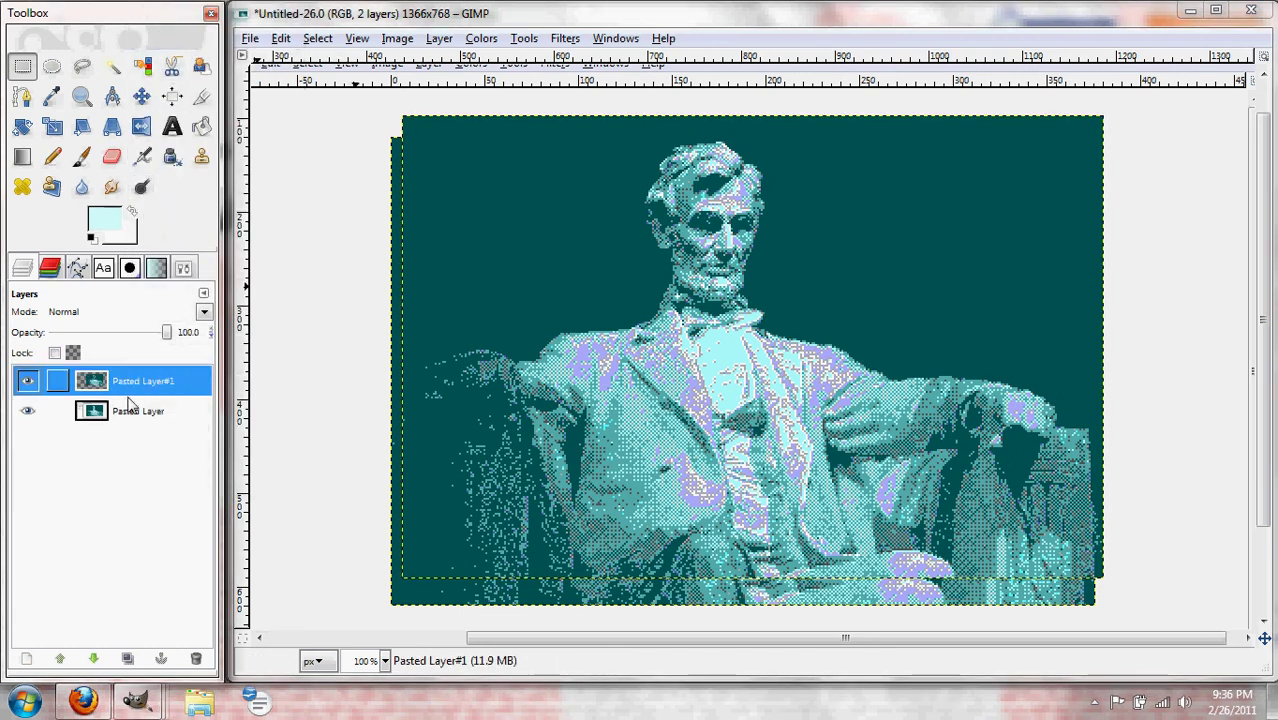
Step: Delete the old screenshot layer and fit the canvas to the 749x494 Lincoln layer
left_click(174, 411)
left_click(198, 659)
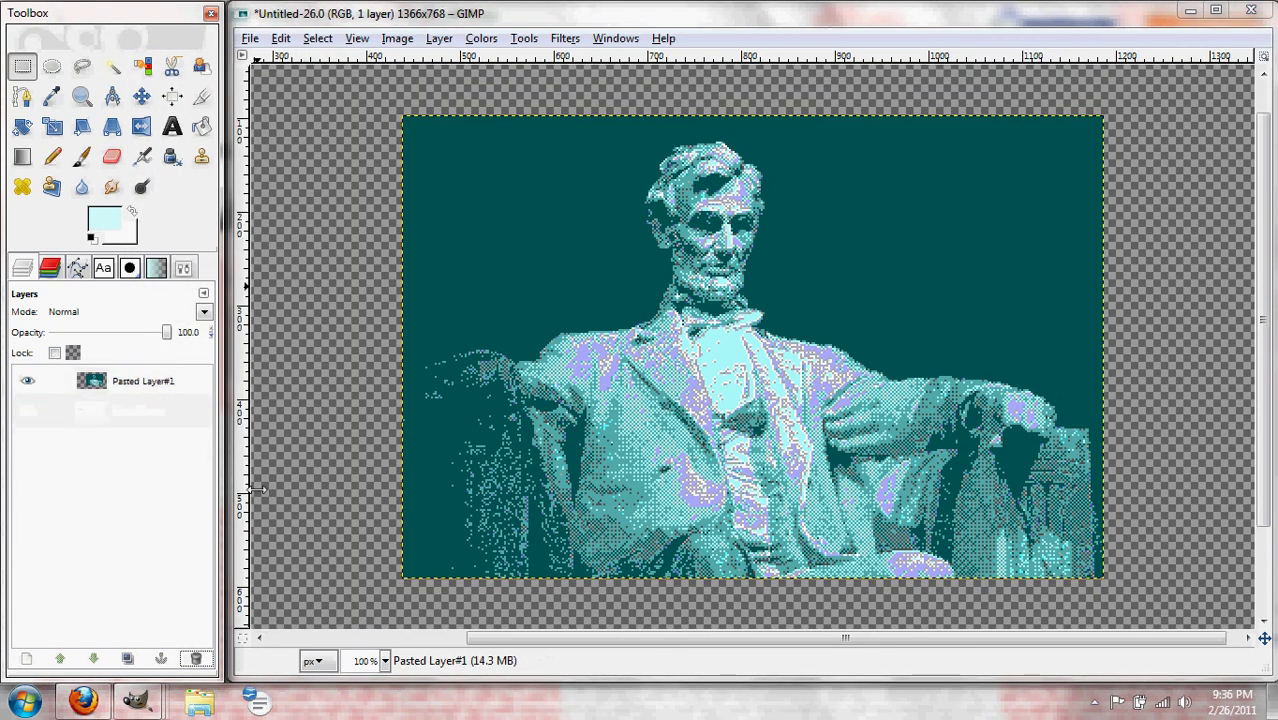
left_click(397, 38)
left_click(455, 146)
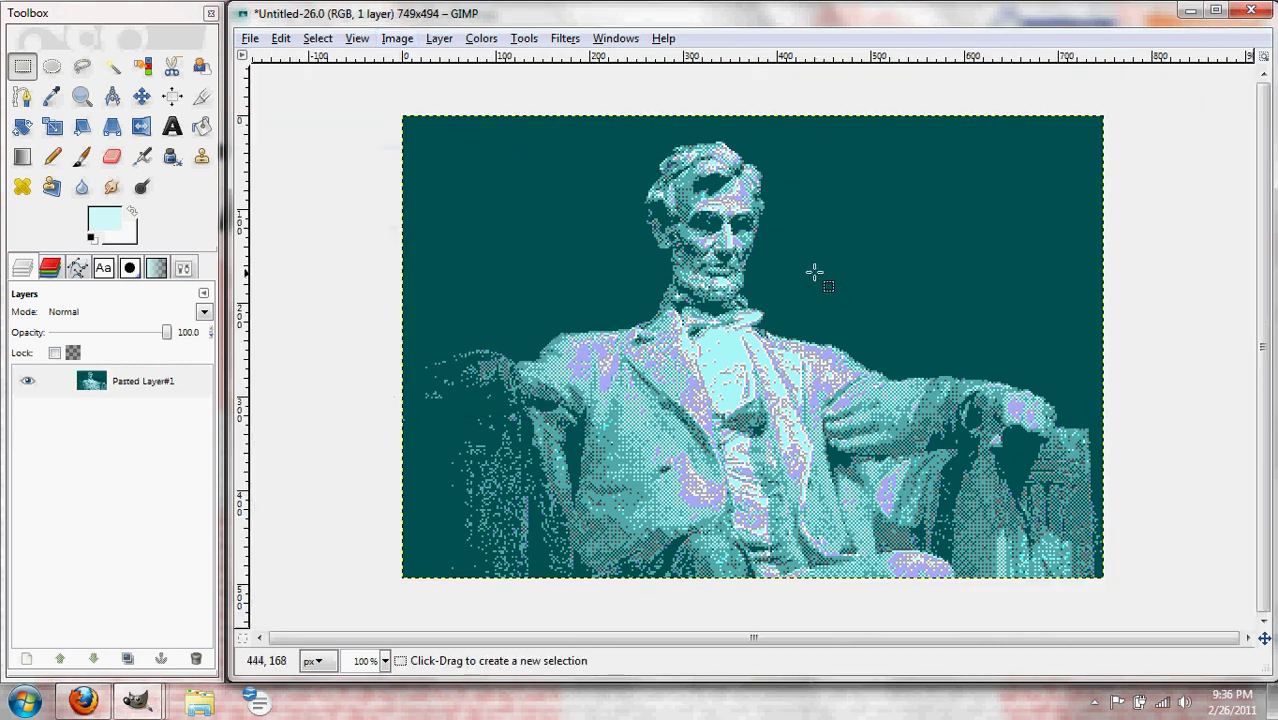